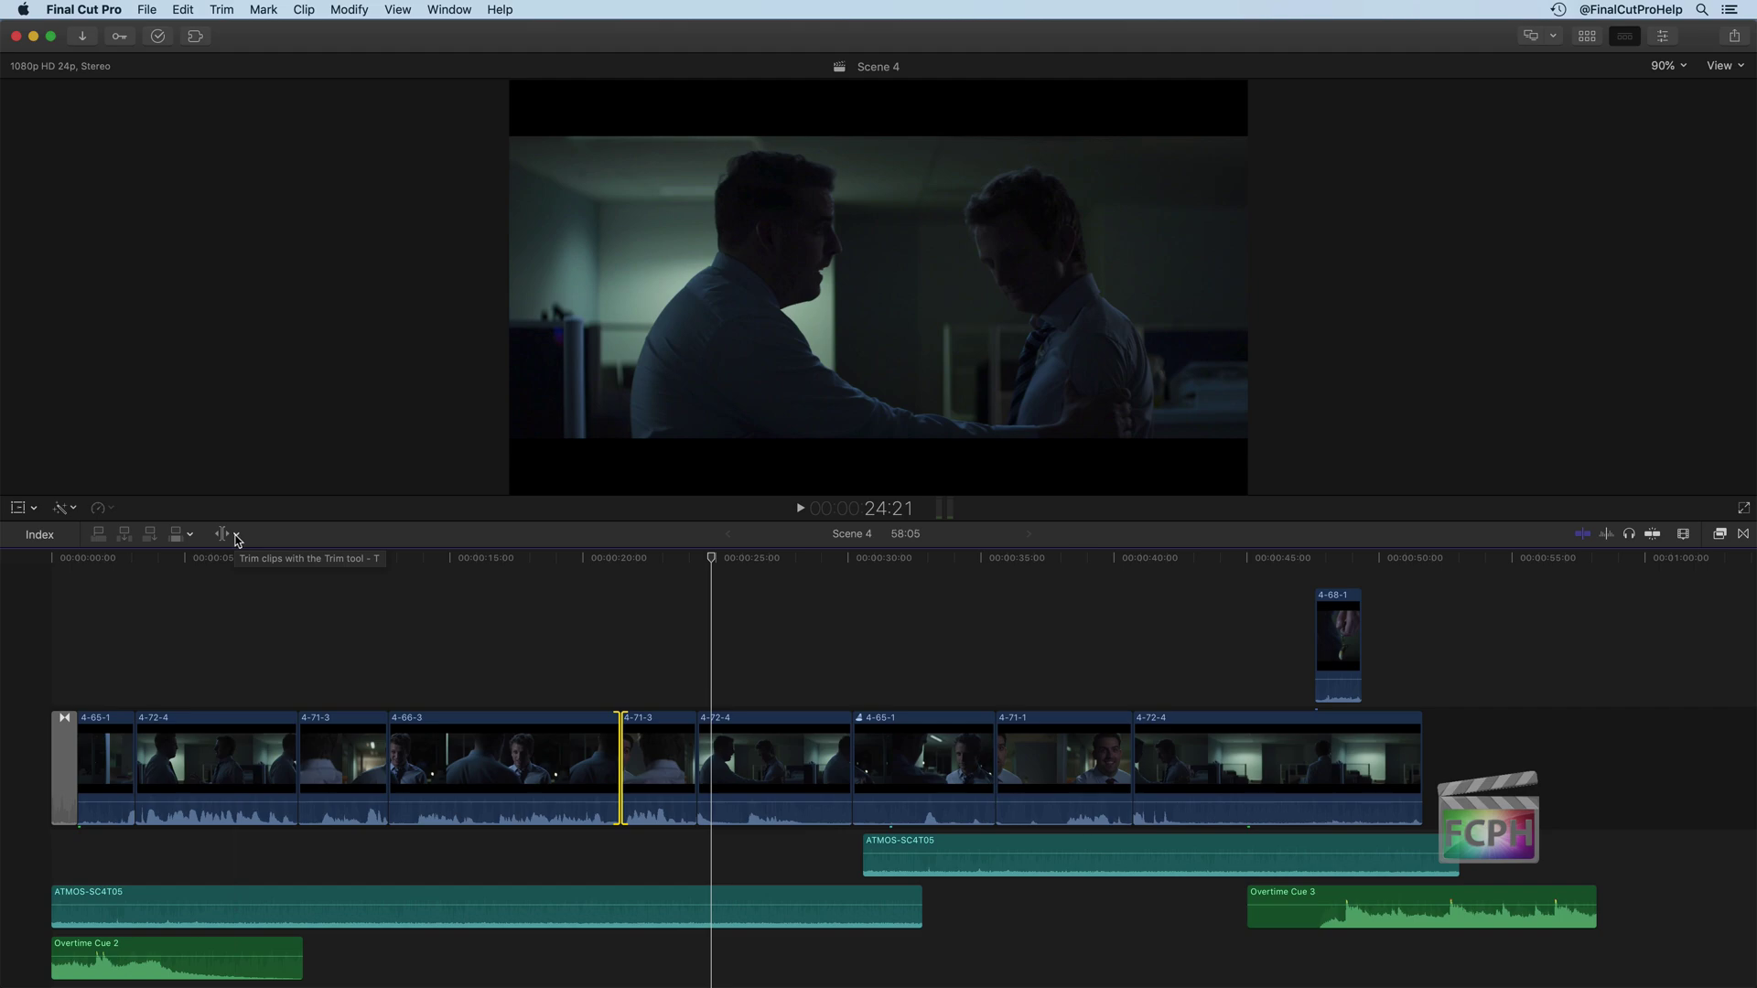
Step: Swap the Trim tool for the Select tool in the Scene 4 timeline
click(236, 536)
click(242, 553)
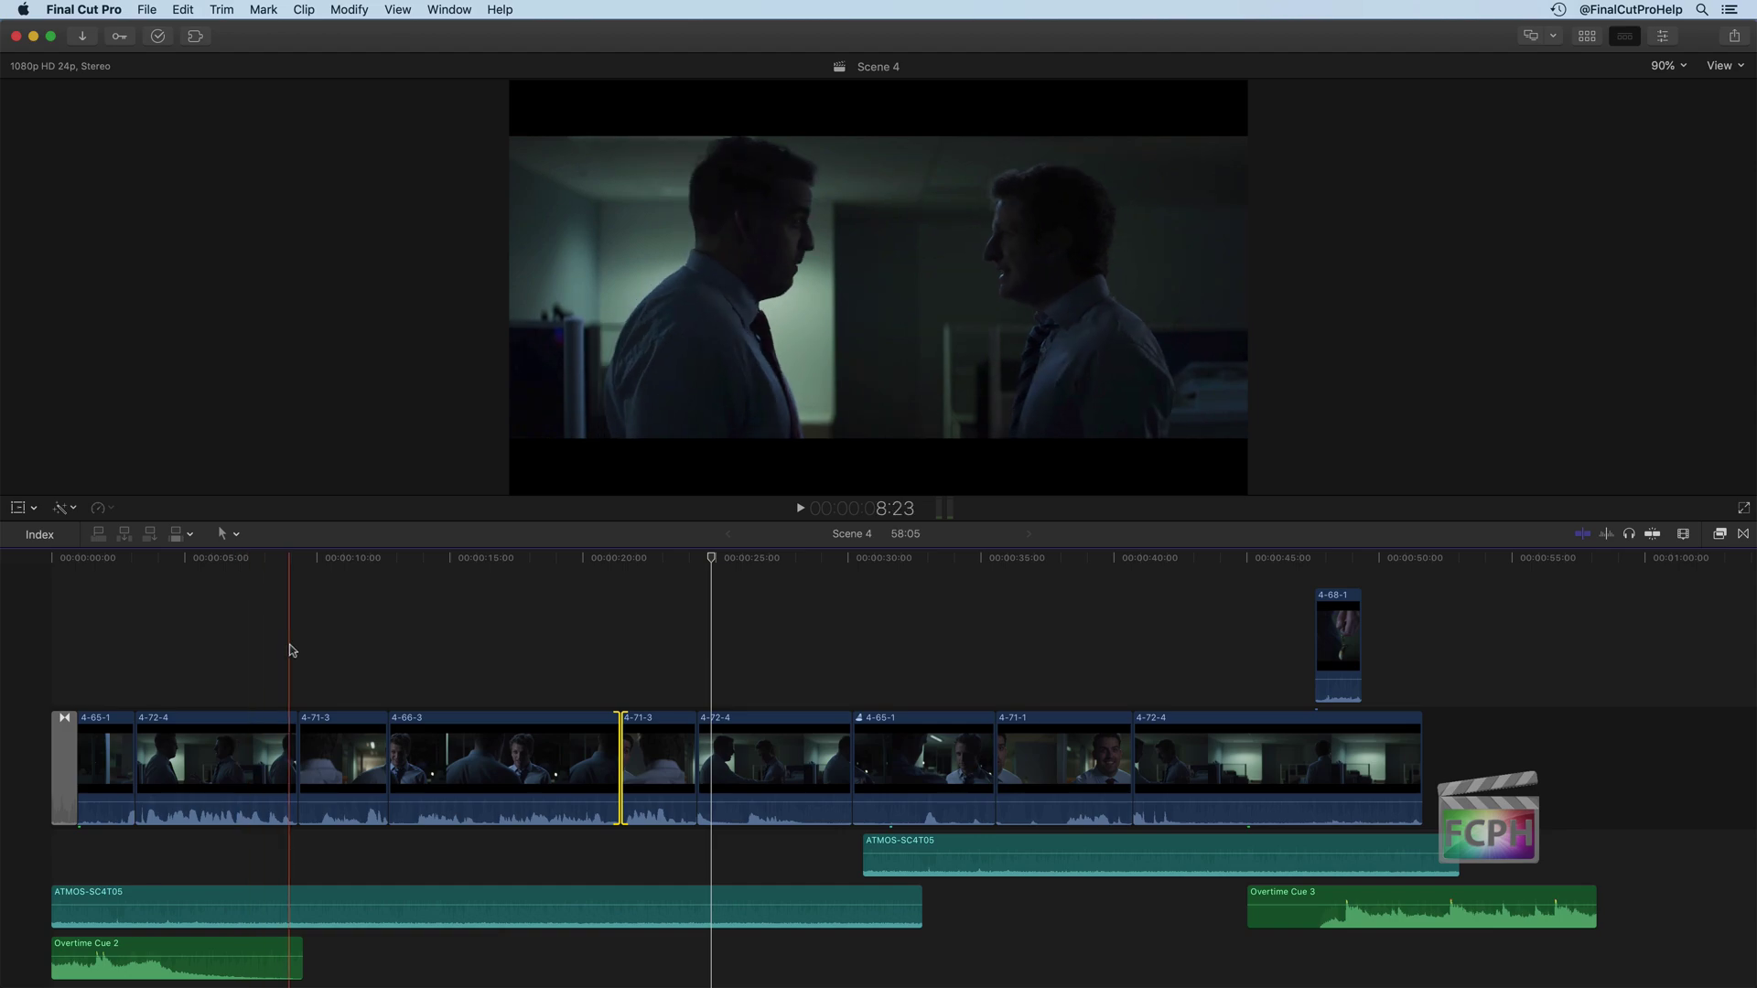
scroll(291, 651, right, 2)
scroll(291, 651, down, 1)
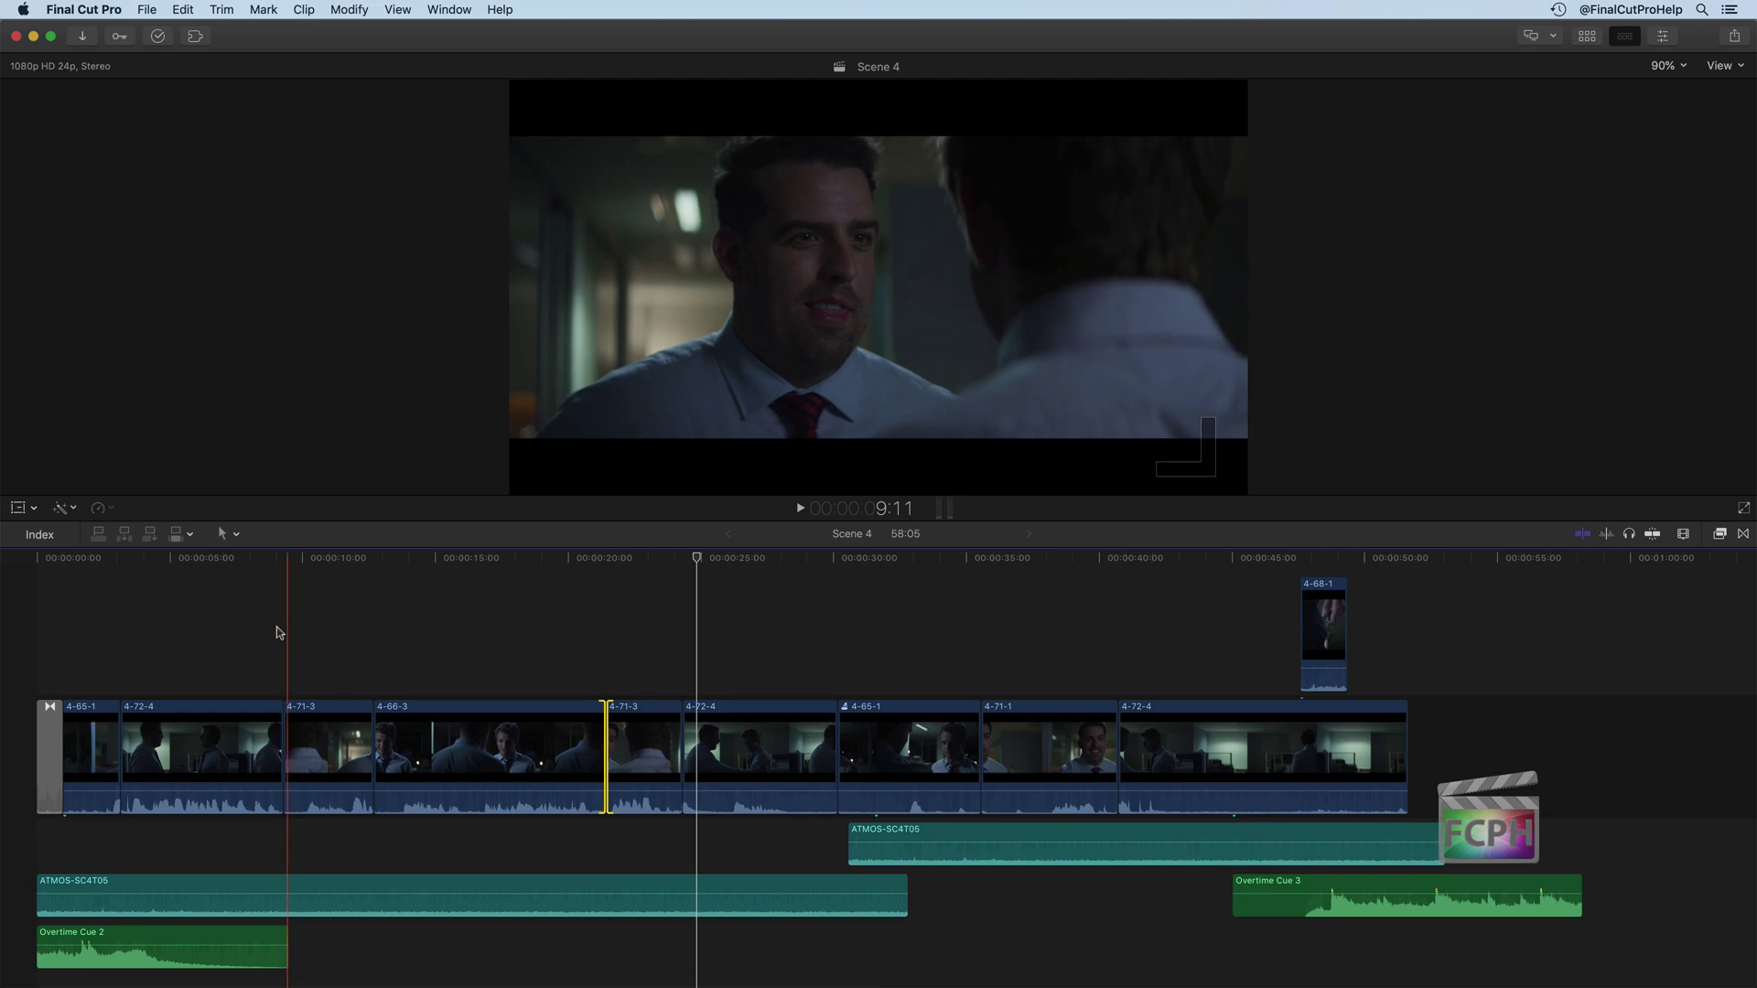
Step: Keep the Select tool and open the Precision Editor on the 4-72-4 / 4-65-1 cut
click(227, 533)
click(249, 558)
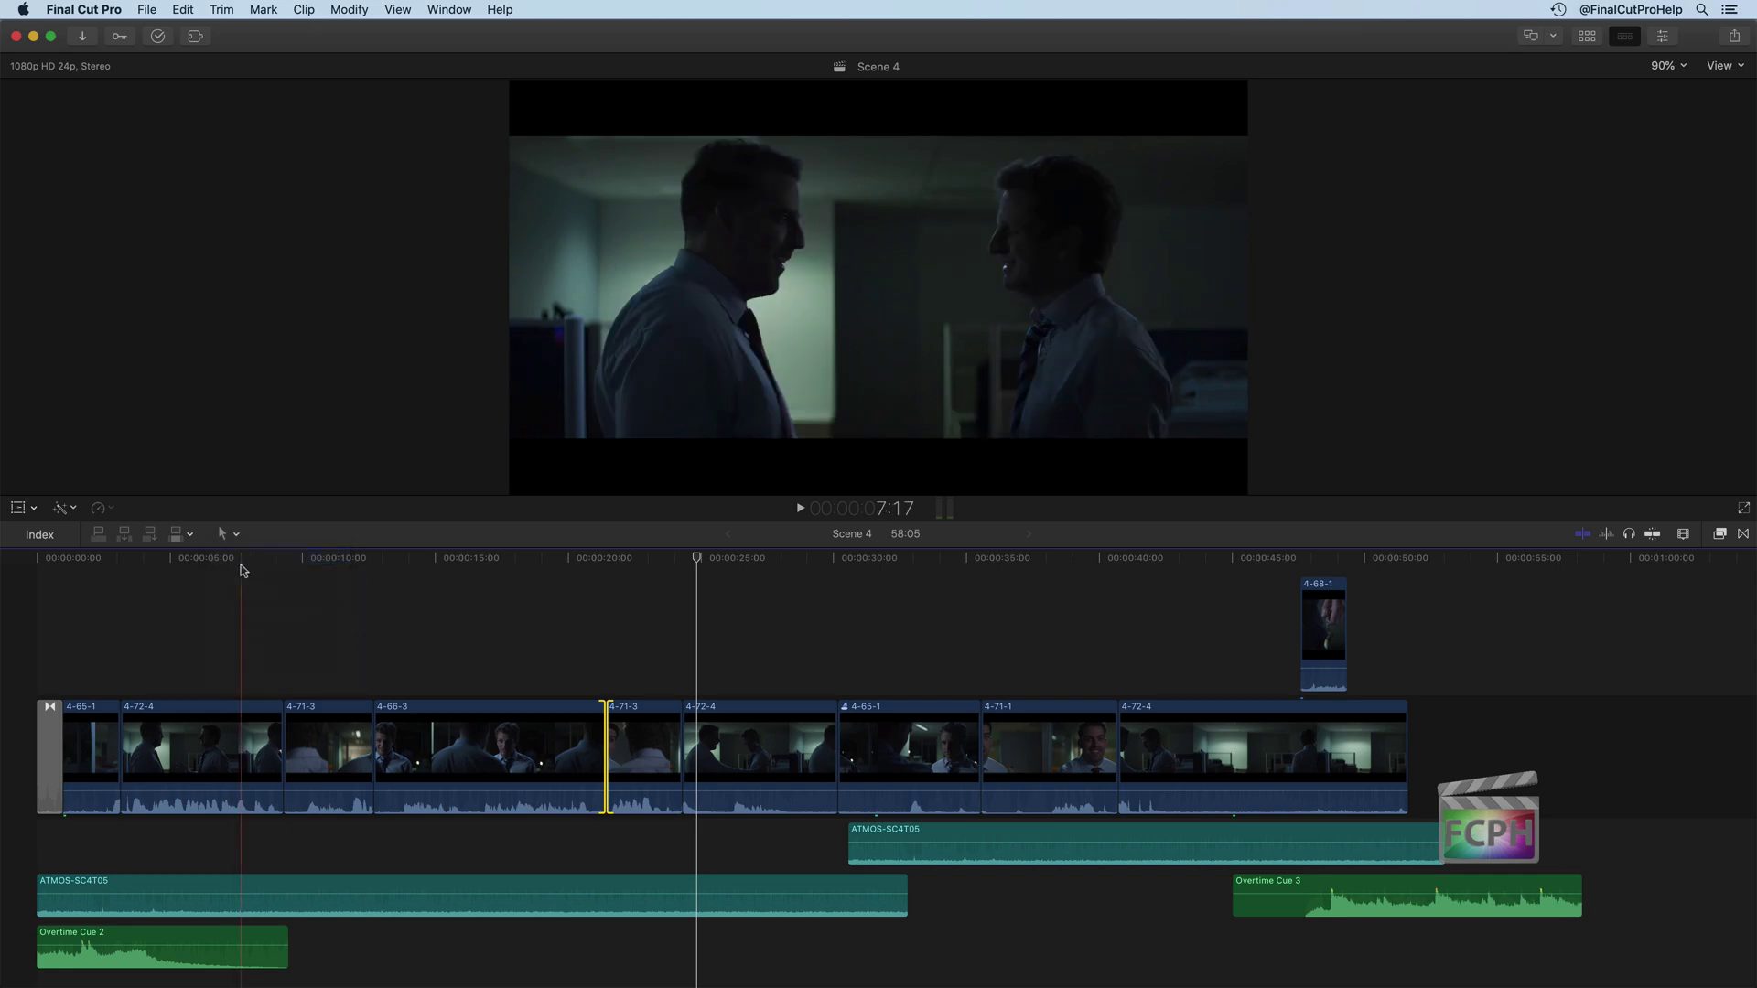
double_click(832, 739)
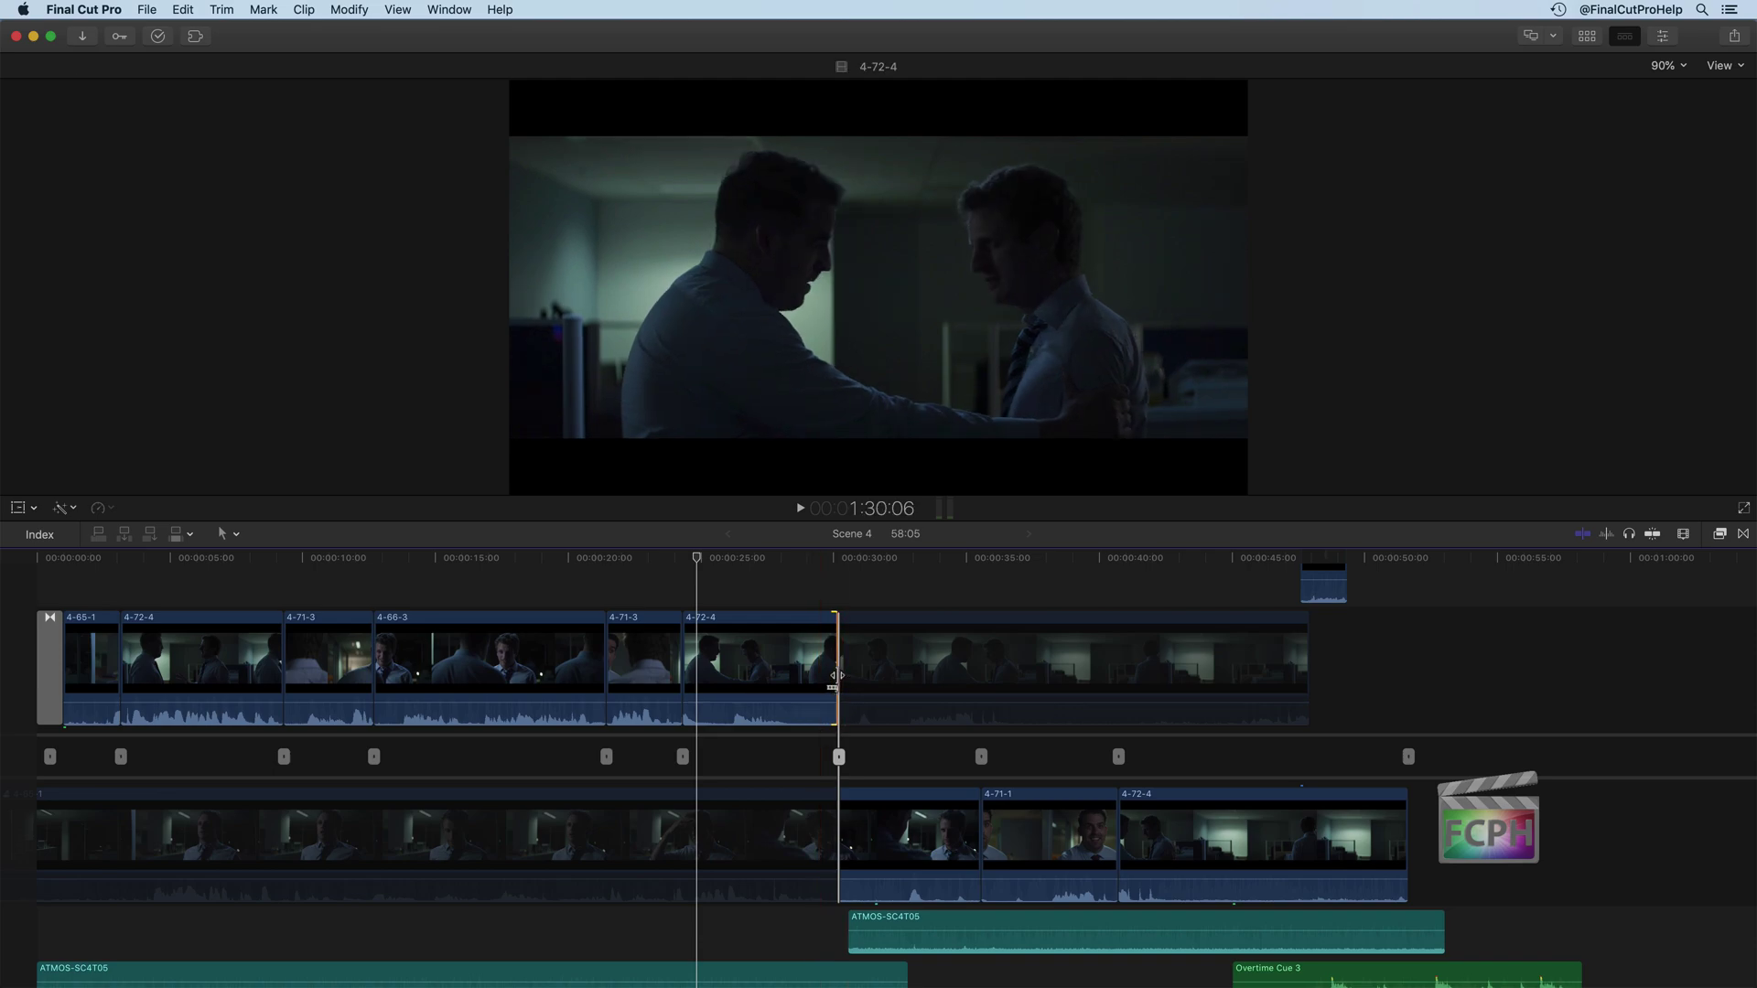
drag(833, 665, 834, 665)
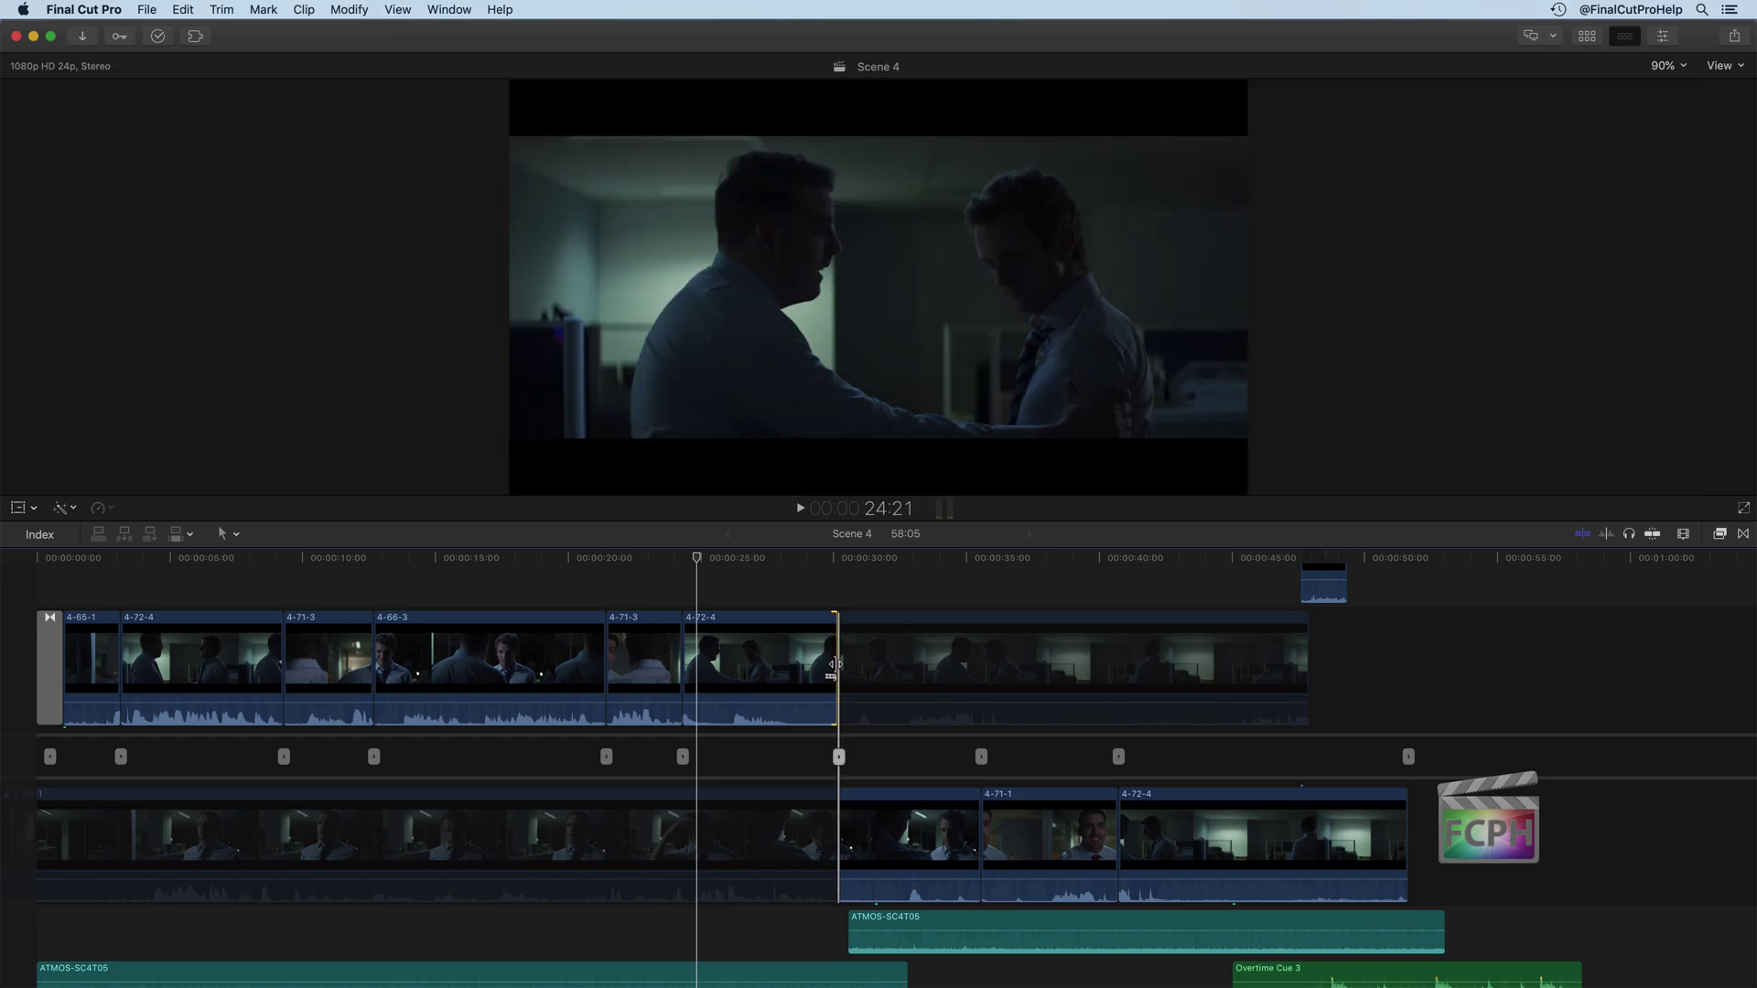
Step: Close and reopen the Precision Editor twice on the 4-72-4 / 4-65-1 cut
double_click(840, 758)
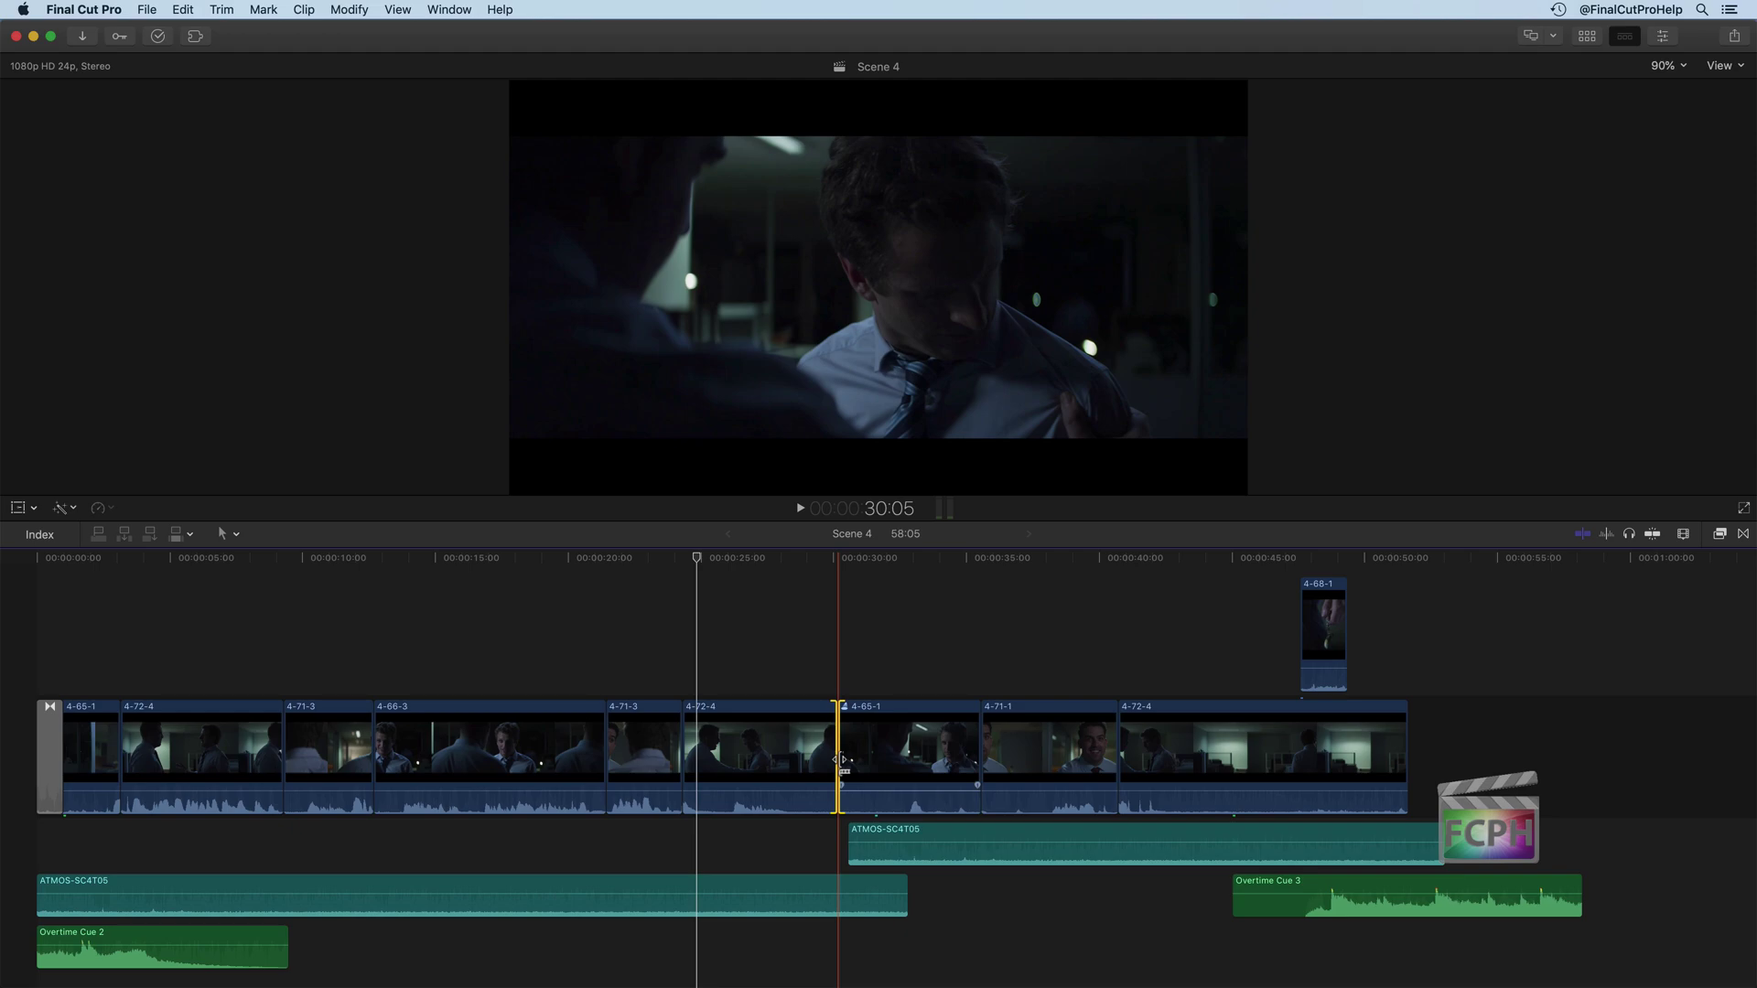
double_click(840, 759)
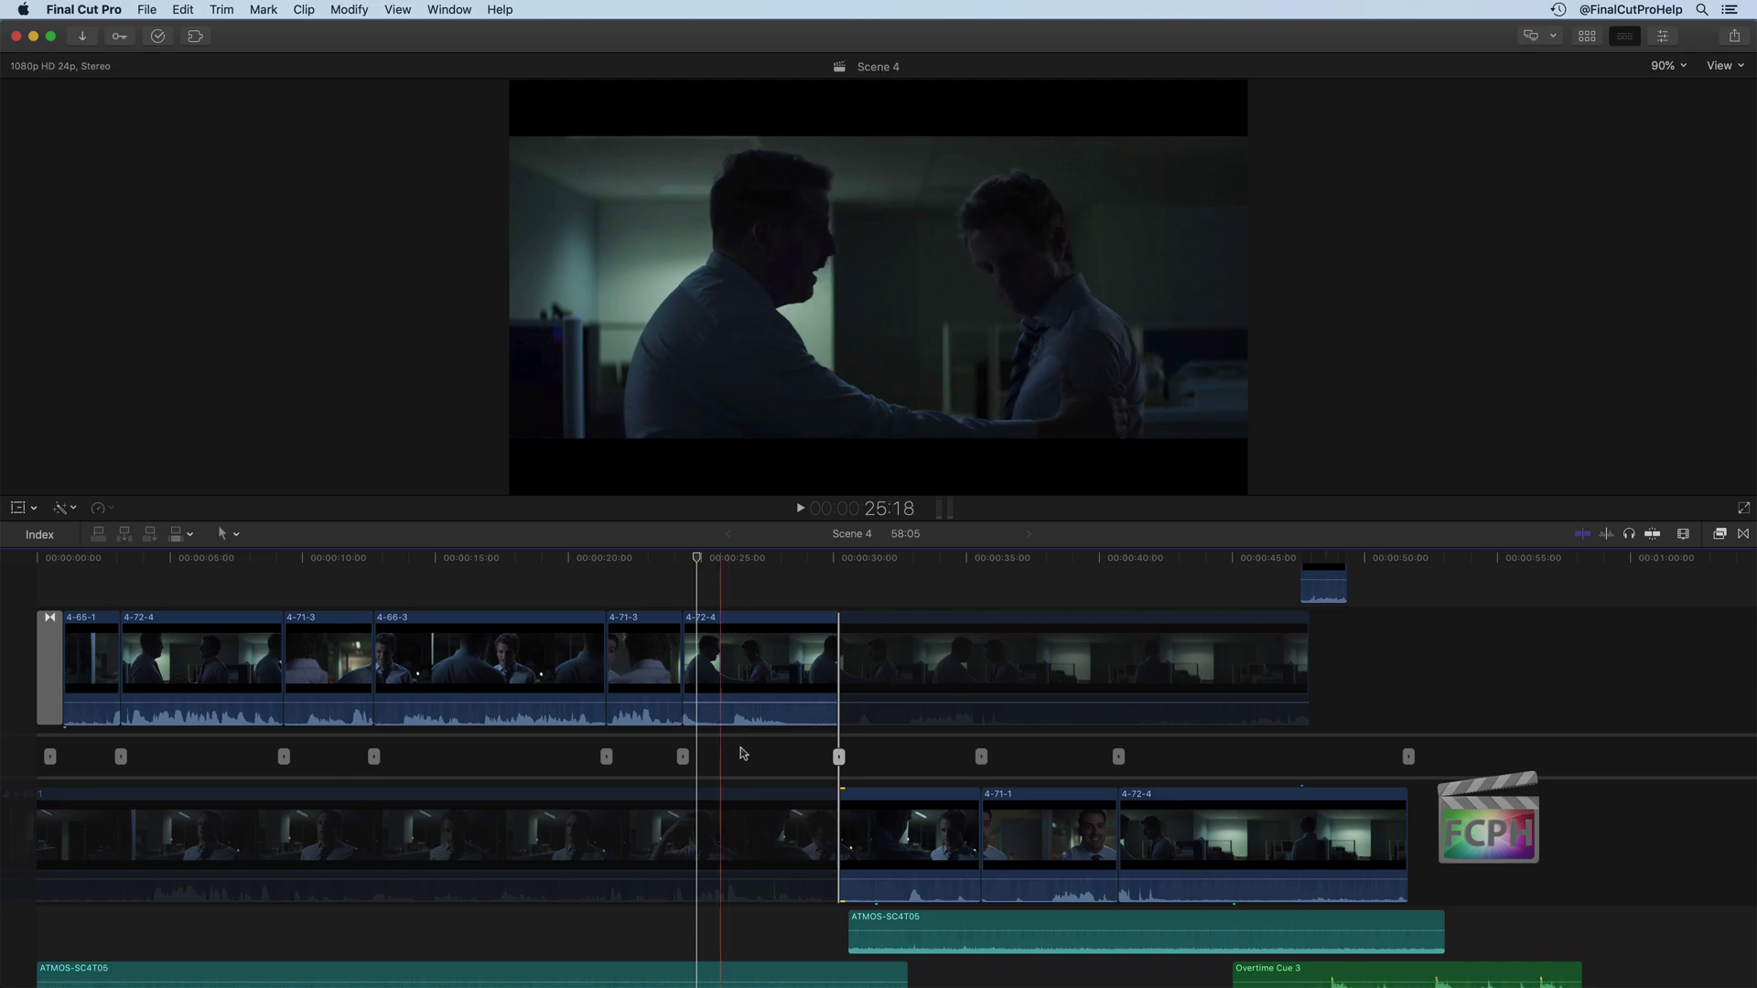
double_click(839, 756)
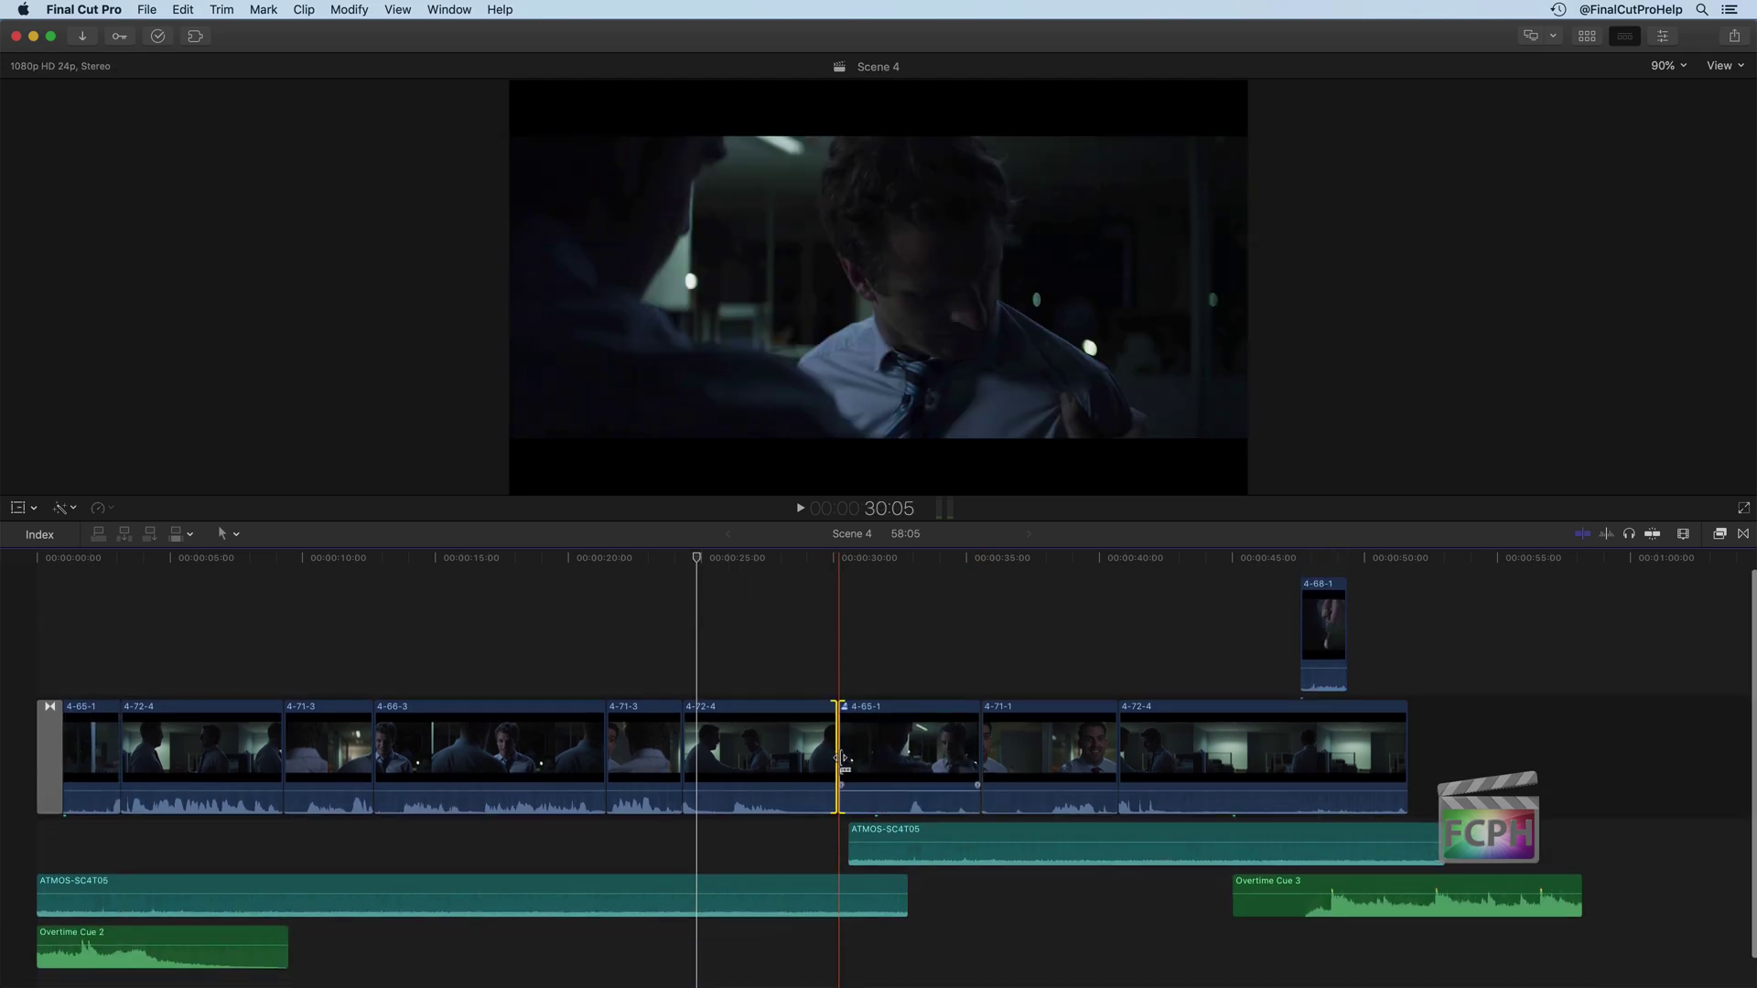
double_click(839, 757)
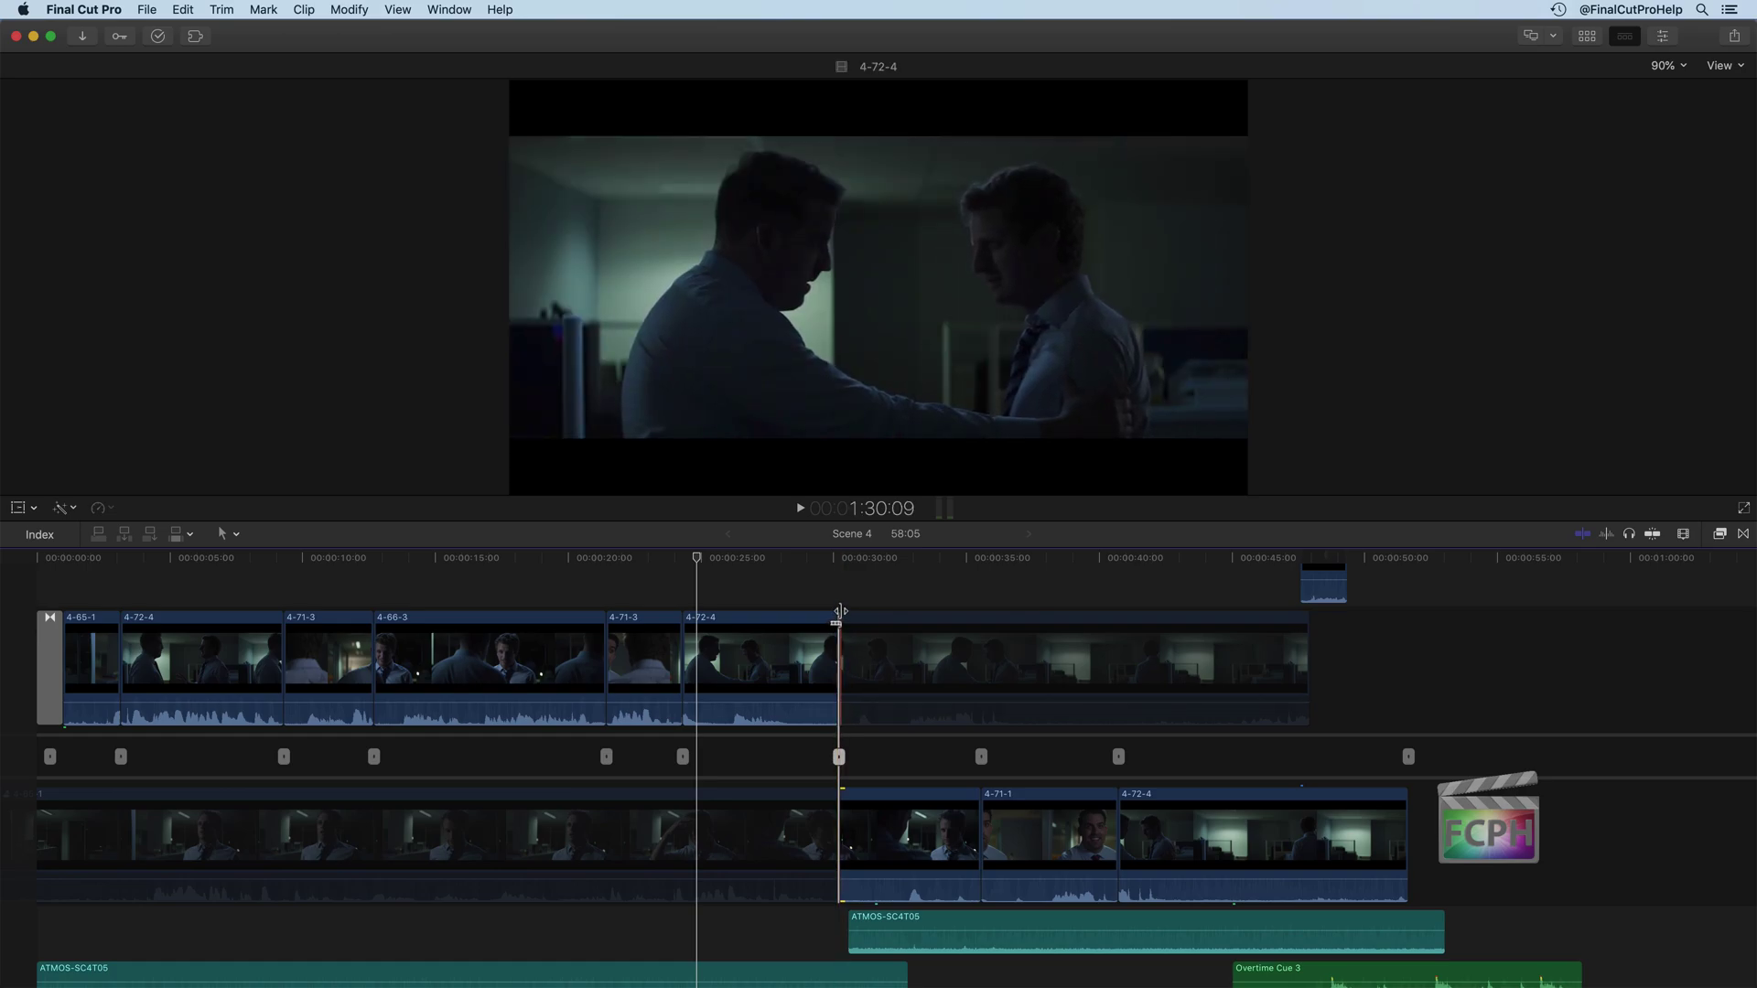
Step: Step through the later edit points, then settle on the 4-71-3 / 4-72-4 cut
click(982, 758)
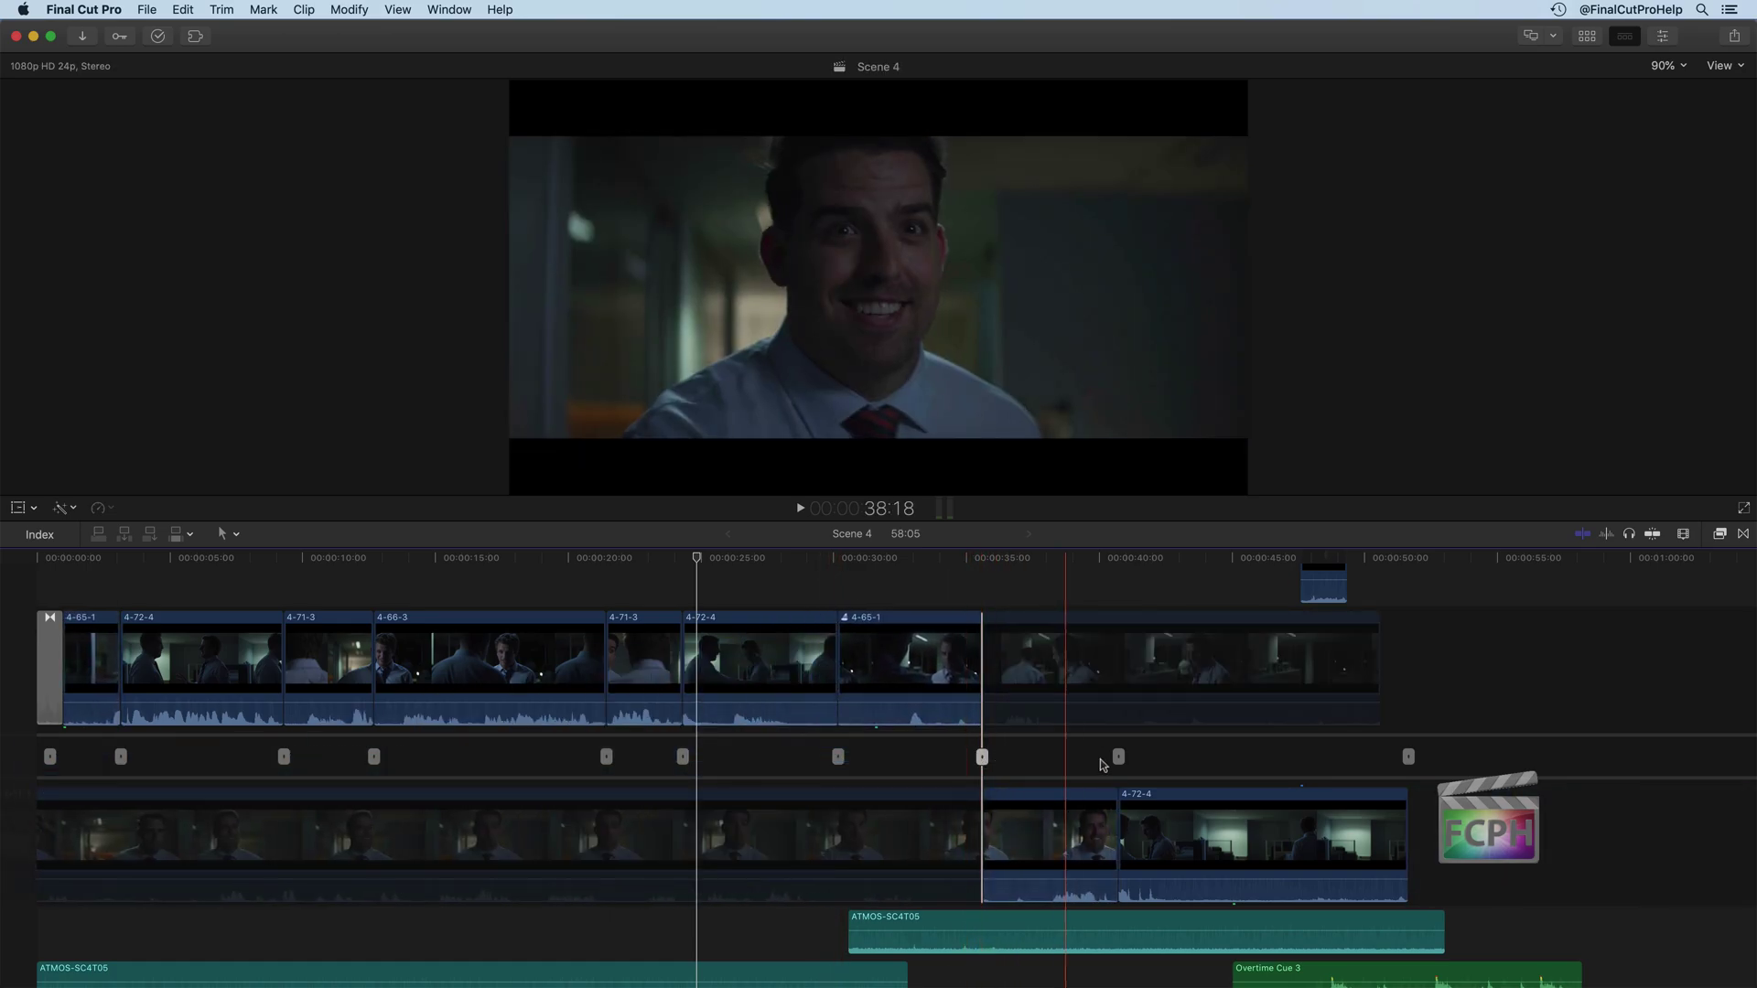
click(1119, 759)
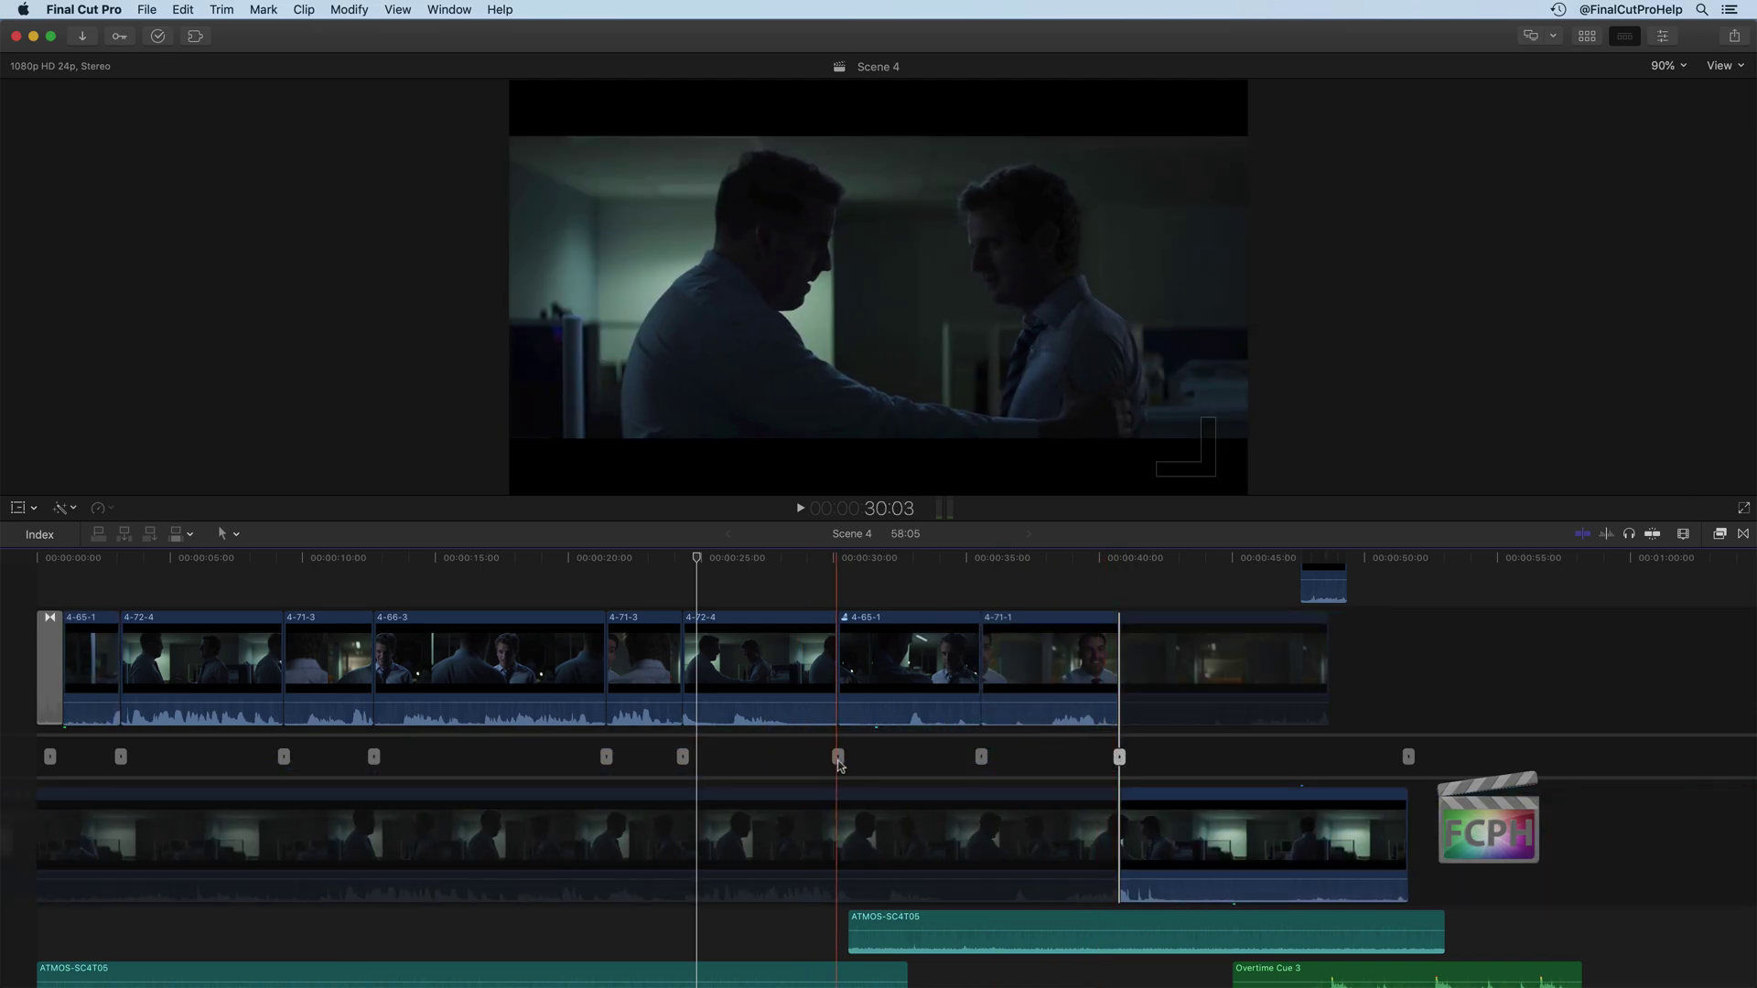
click(838, 758)
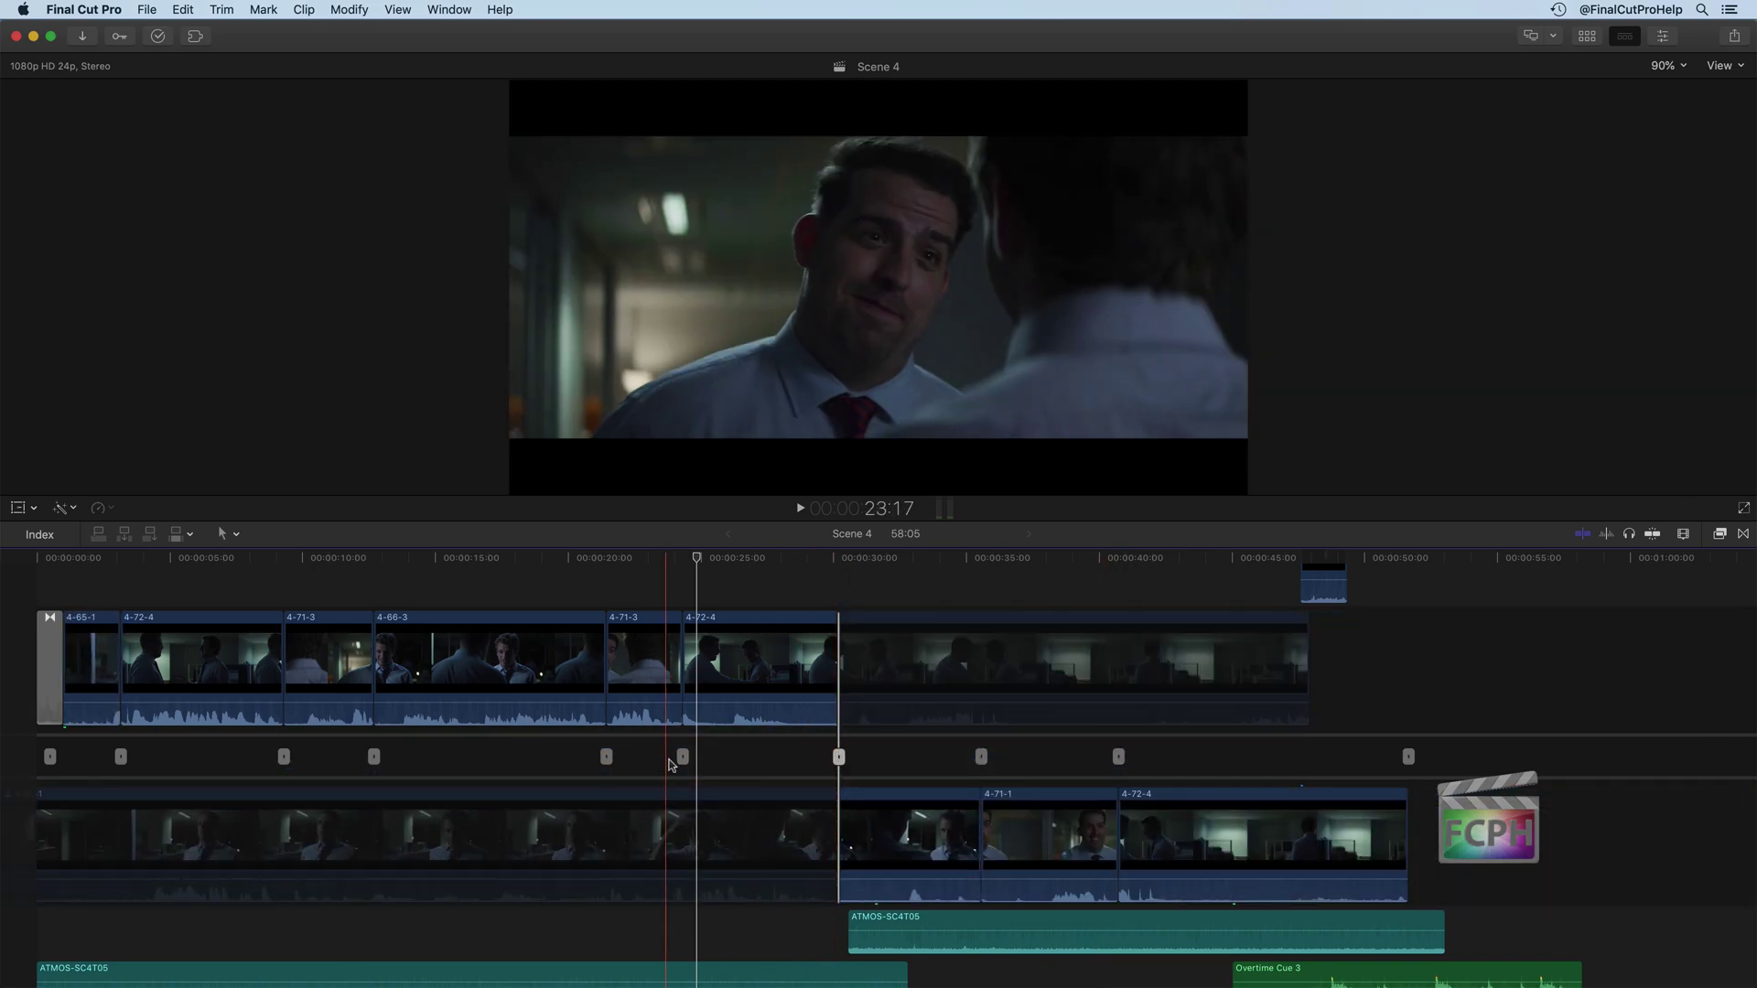
click(682, 759)
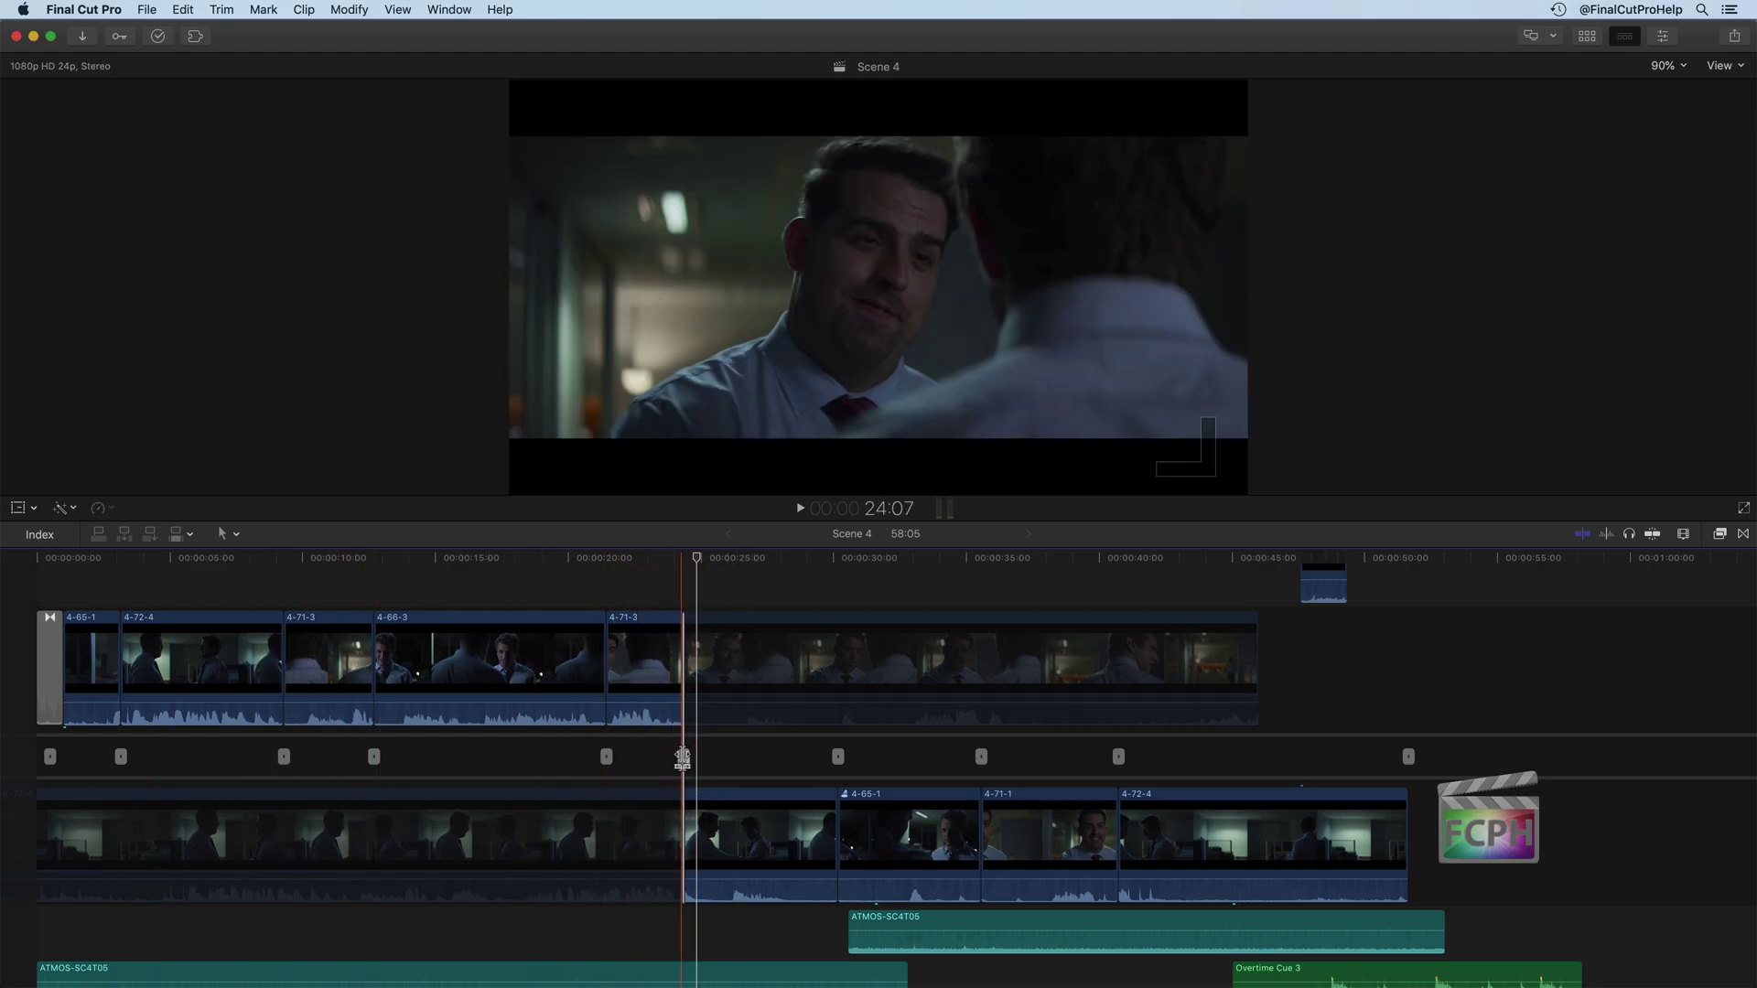
Step: Undo the quick trim, ripple-trim 4-71-3's end about a second, and play back the cut
key(alt+bracketright)
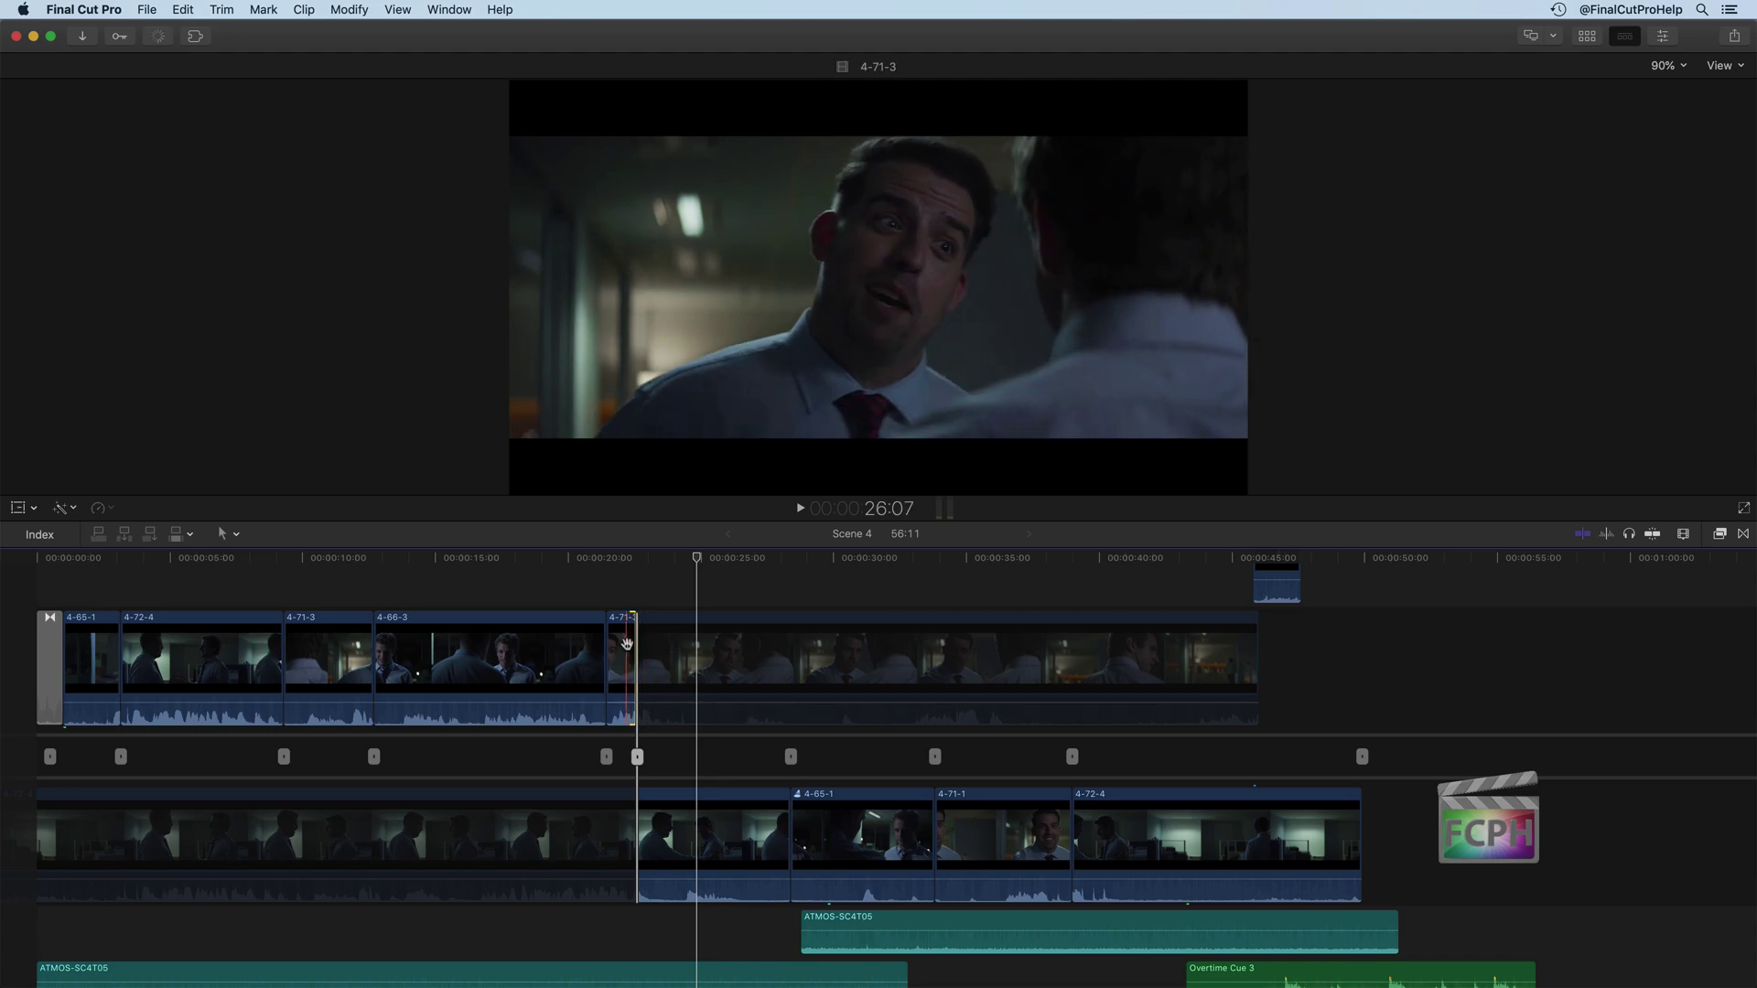
key(super+z)
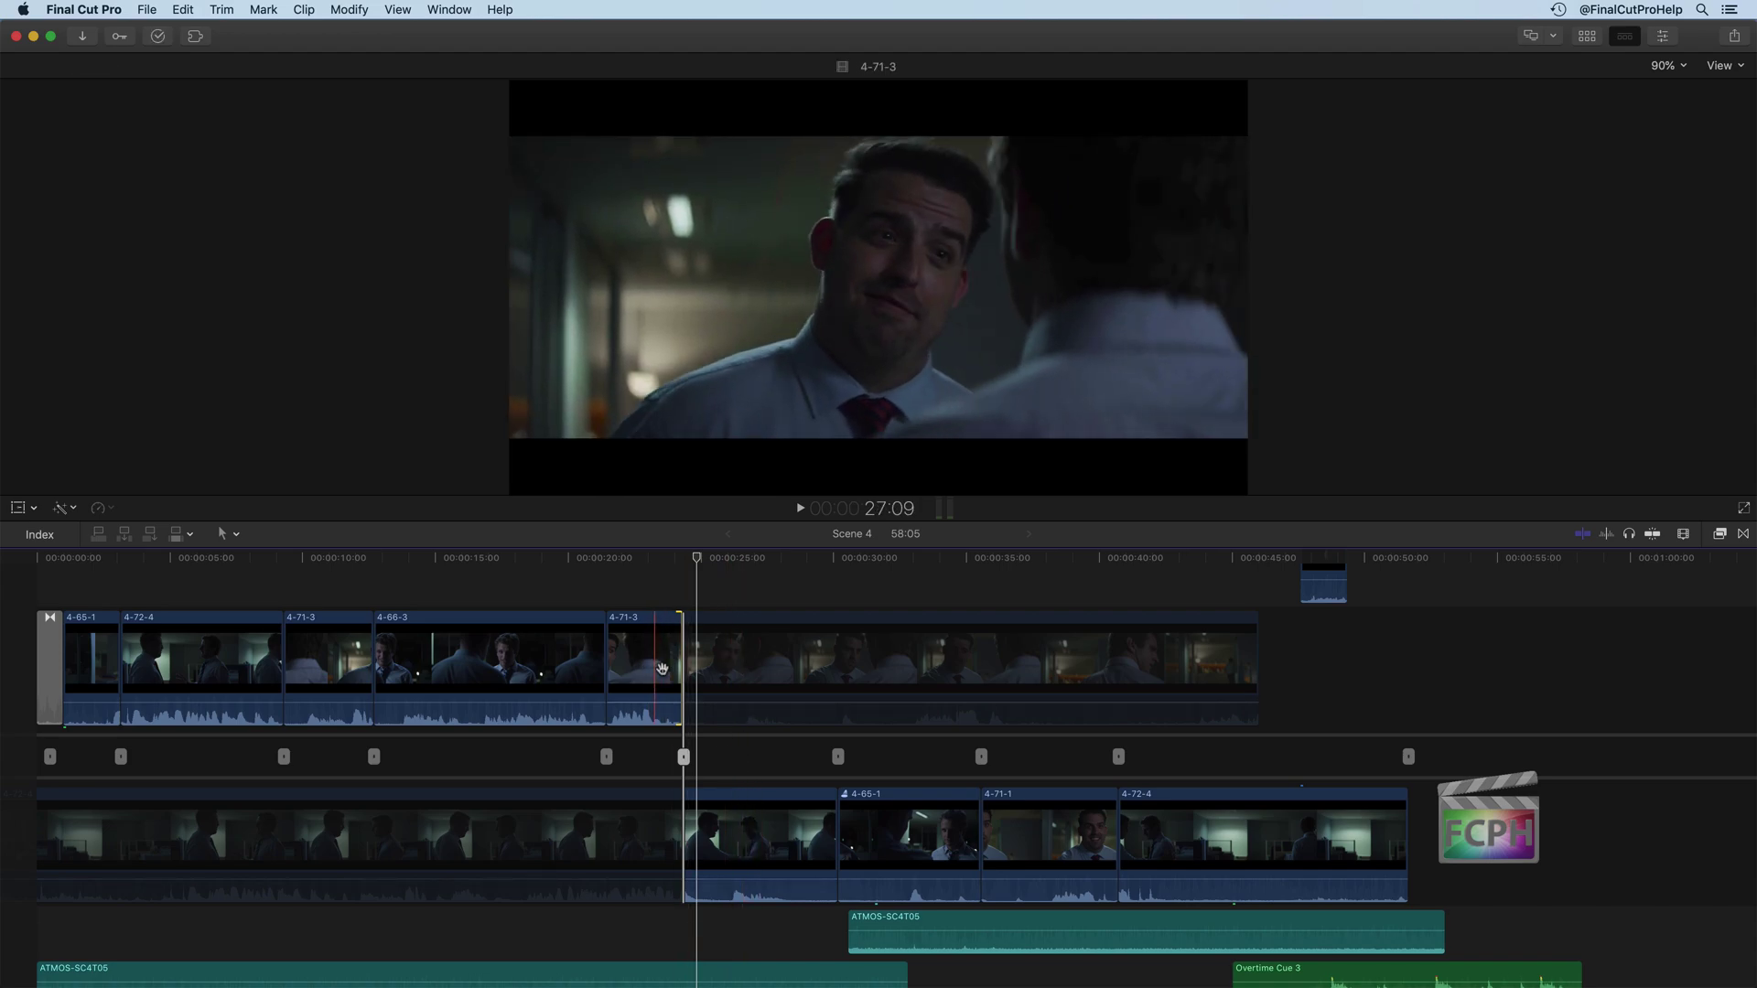
drag(665, 668, 607, 669)
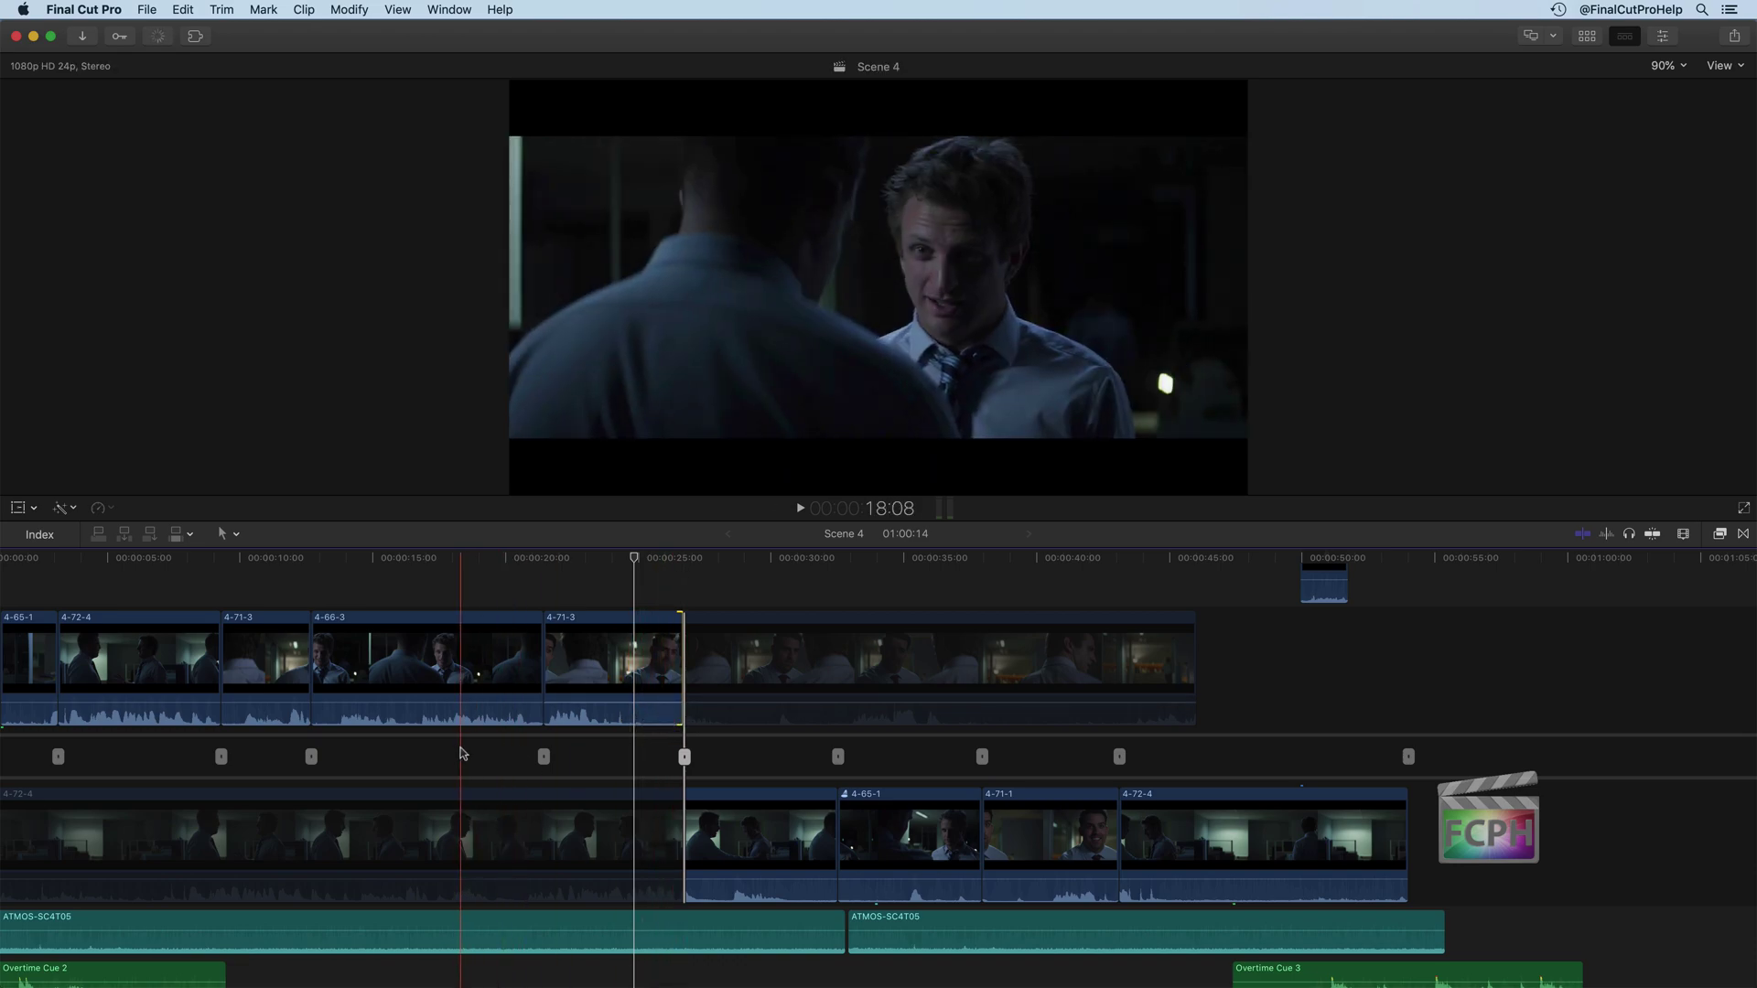
key(space)
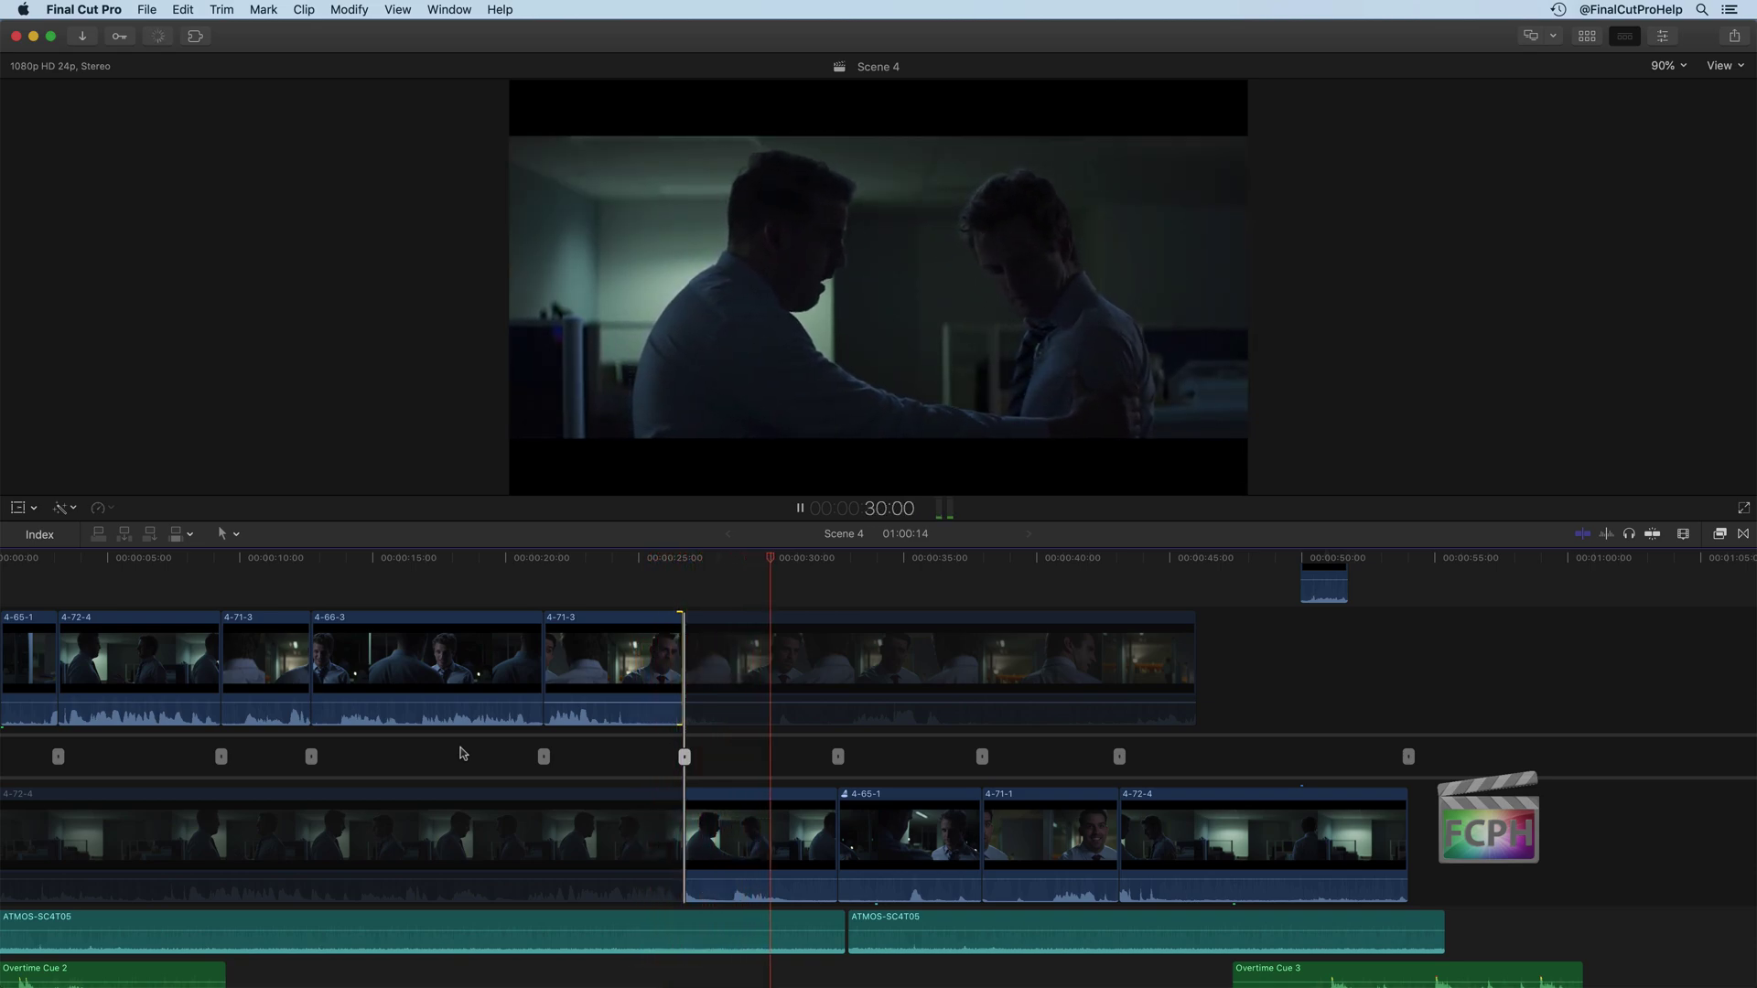
key(space)
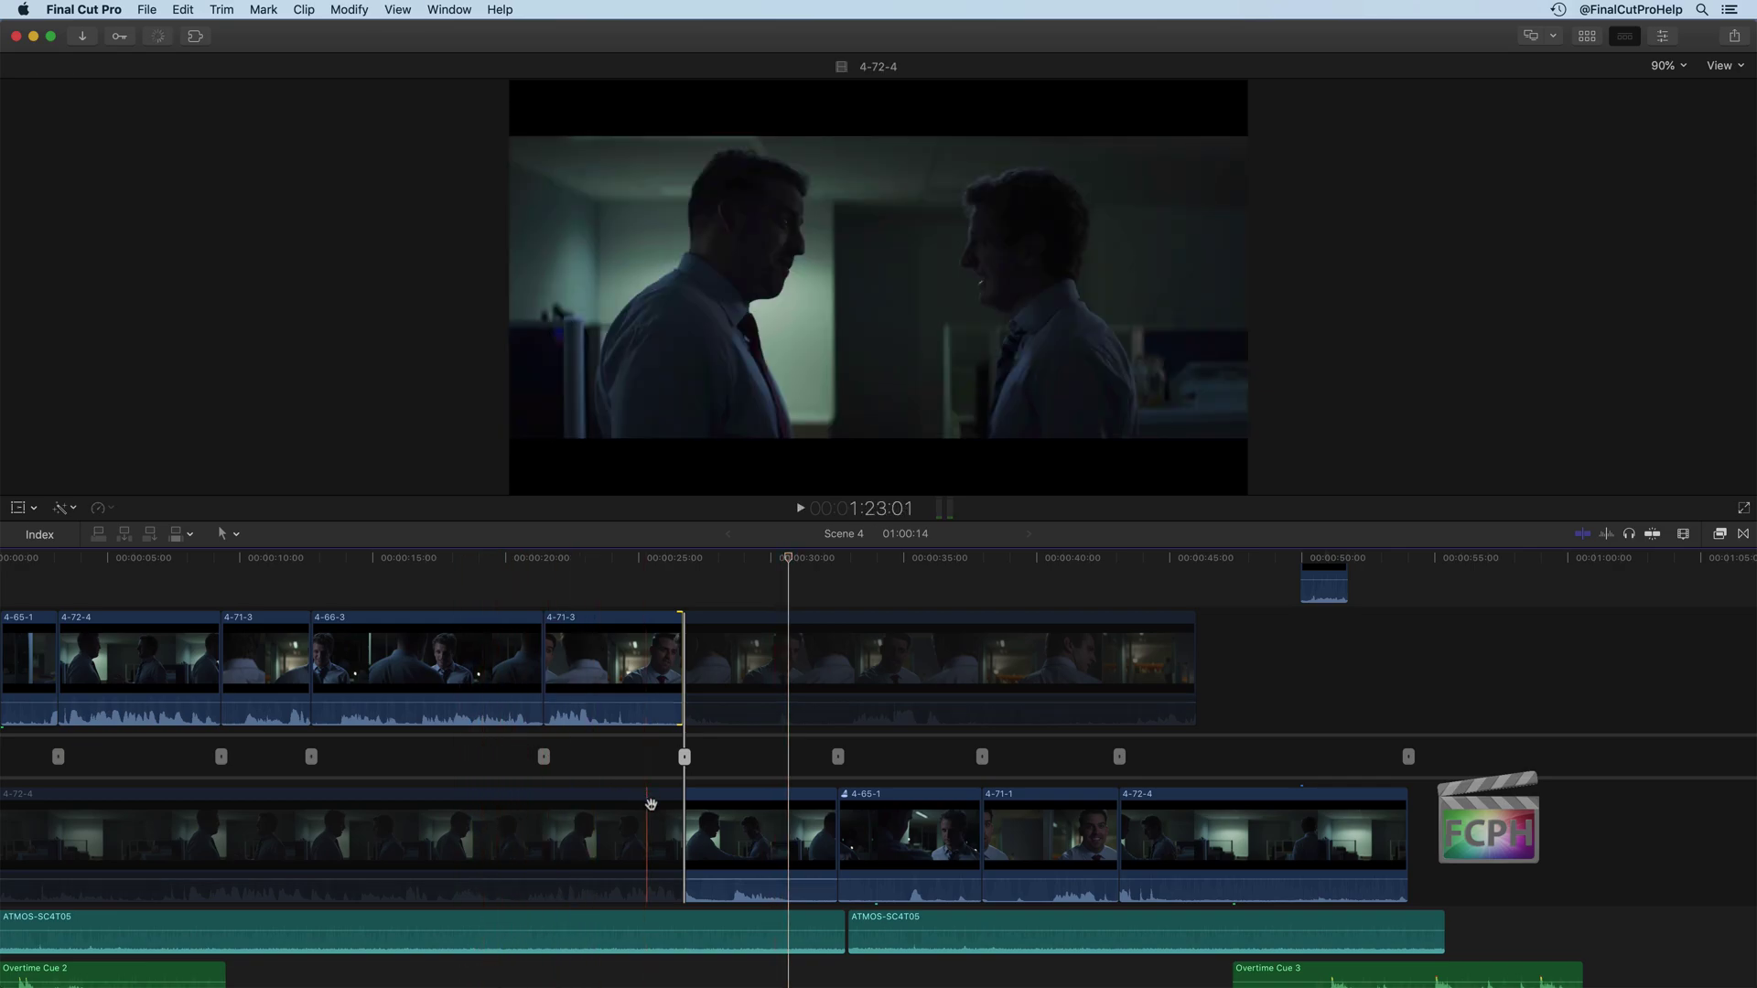
Step: Extend the start of 4-72-4 by about 3 seconds and review the cut
mouse_move(684, 844)
mouse_down()
mouse_move(722, 849)
mouse_move(686, 860)
mouse_up()
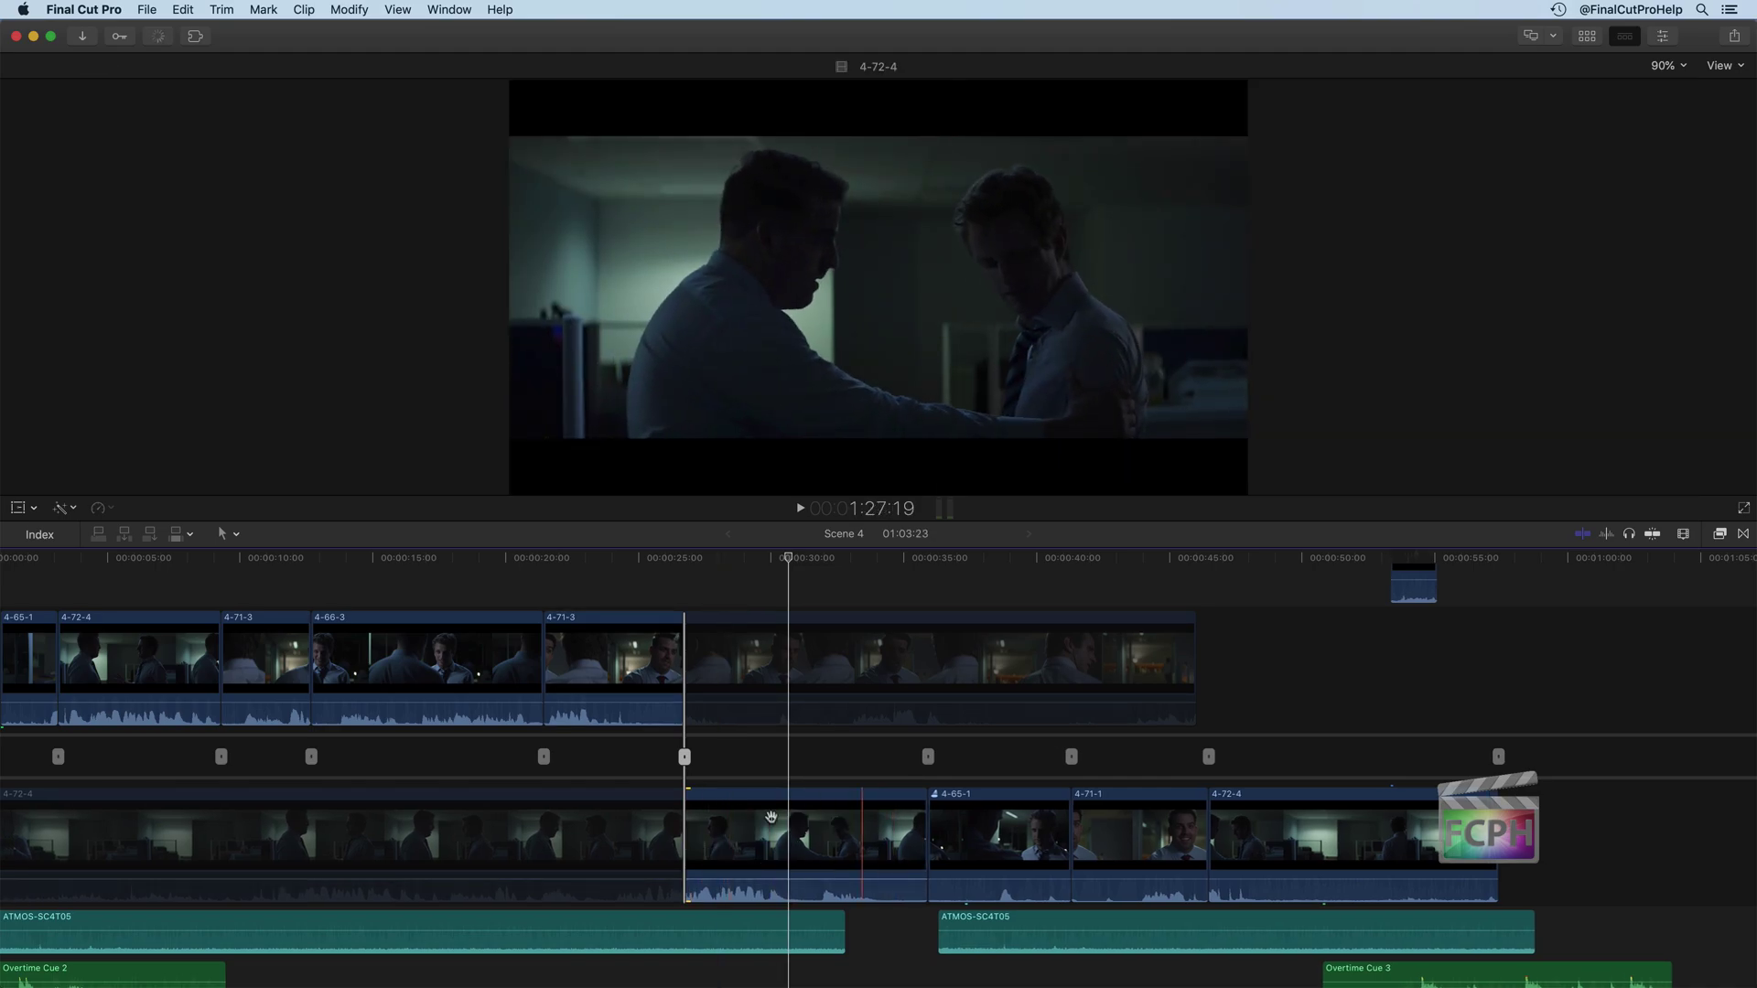
key(space)
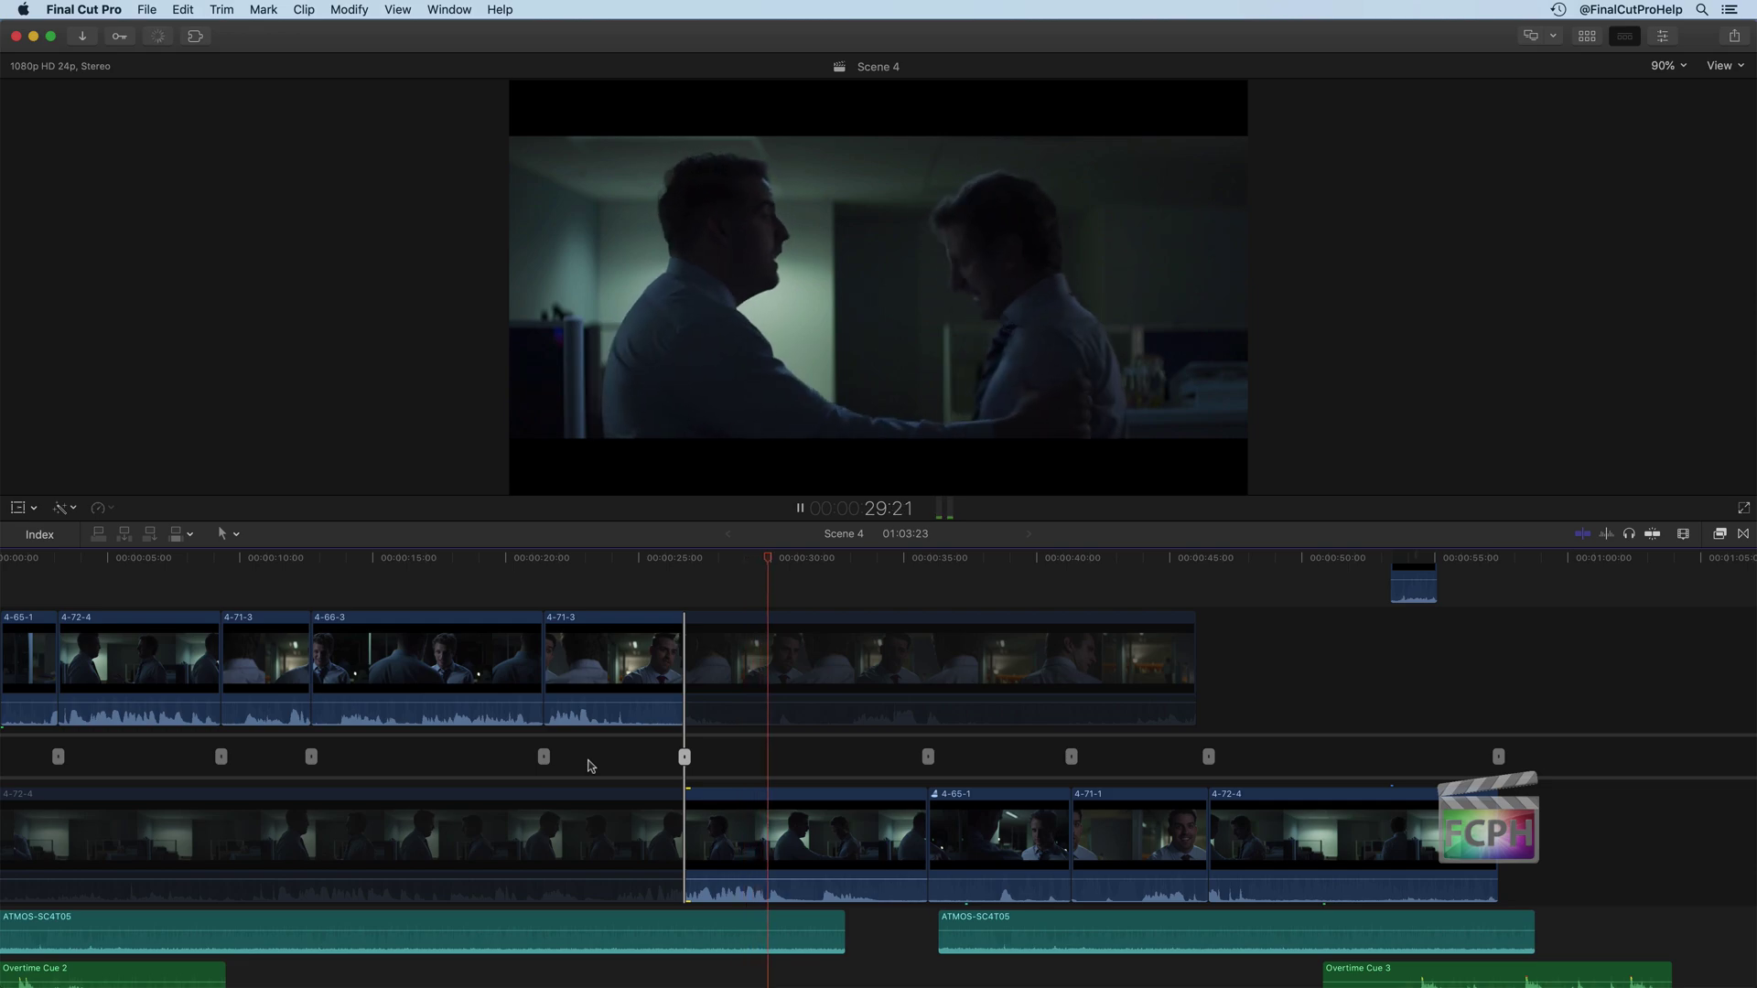
key(space)
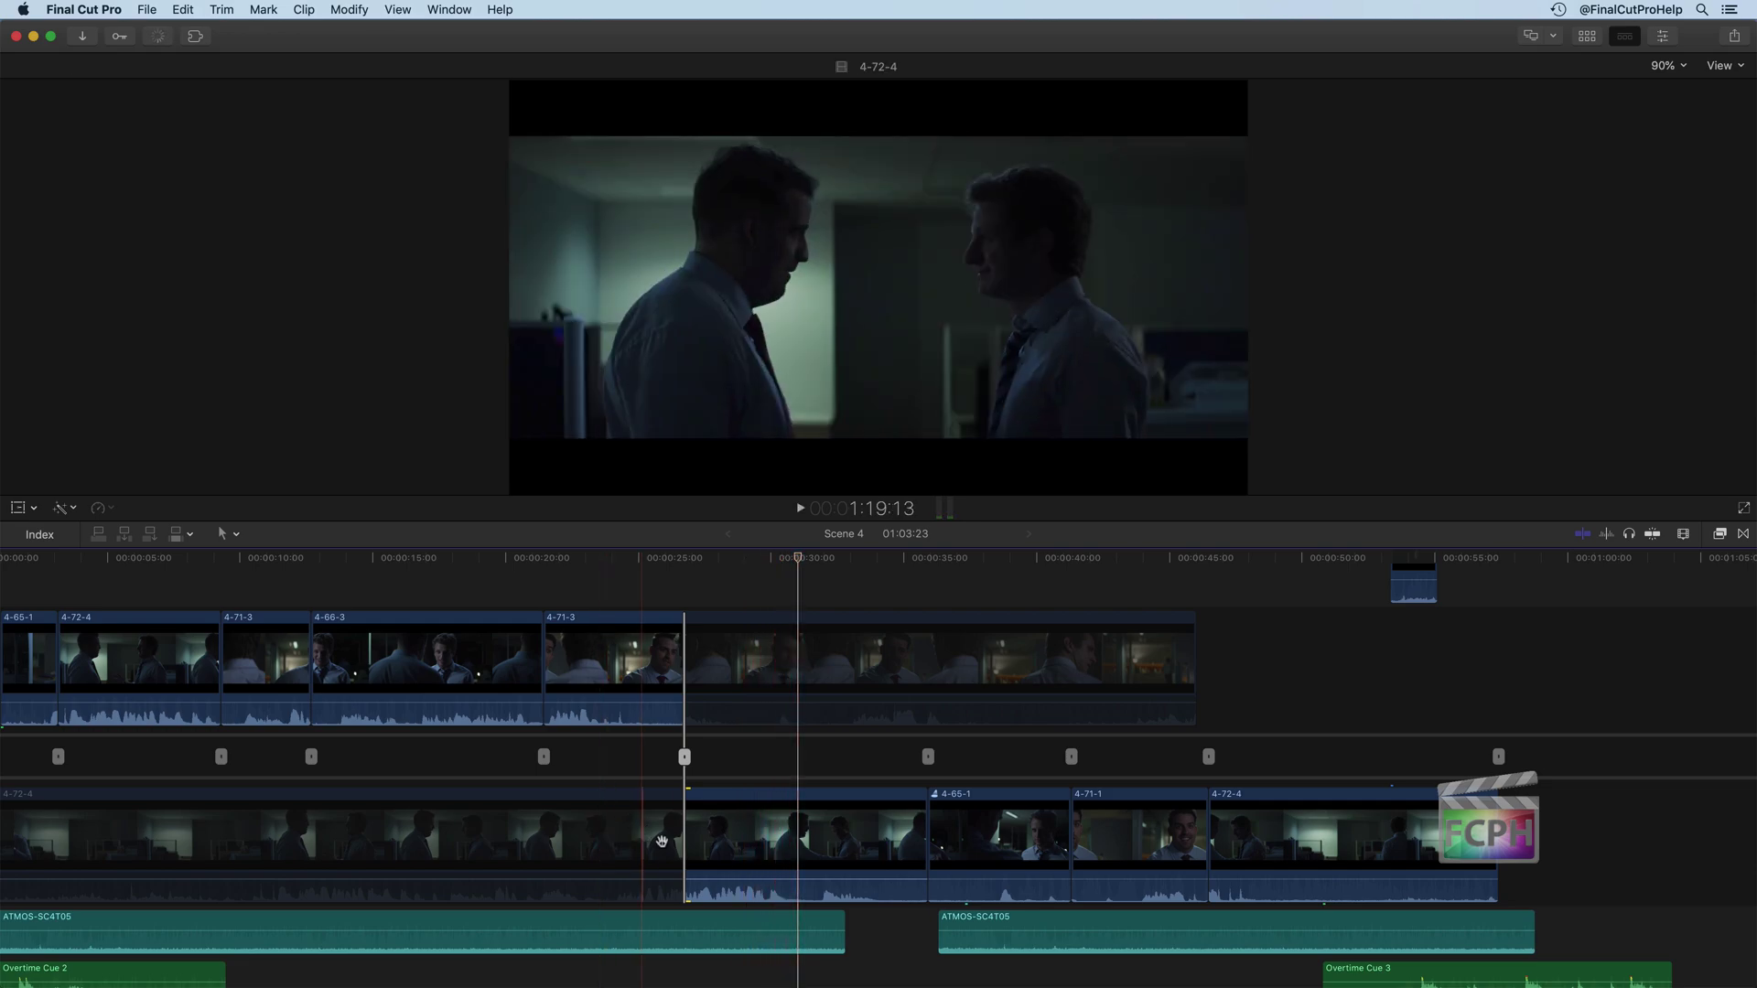
Step: Shorten 4-72-4's head about 4 seconds, extend 4-71-3's end about a second, then review
drag(788, 833, 680, 832)
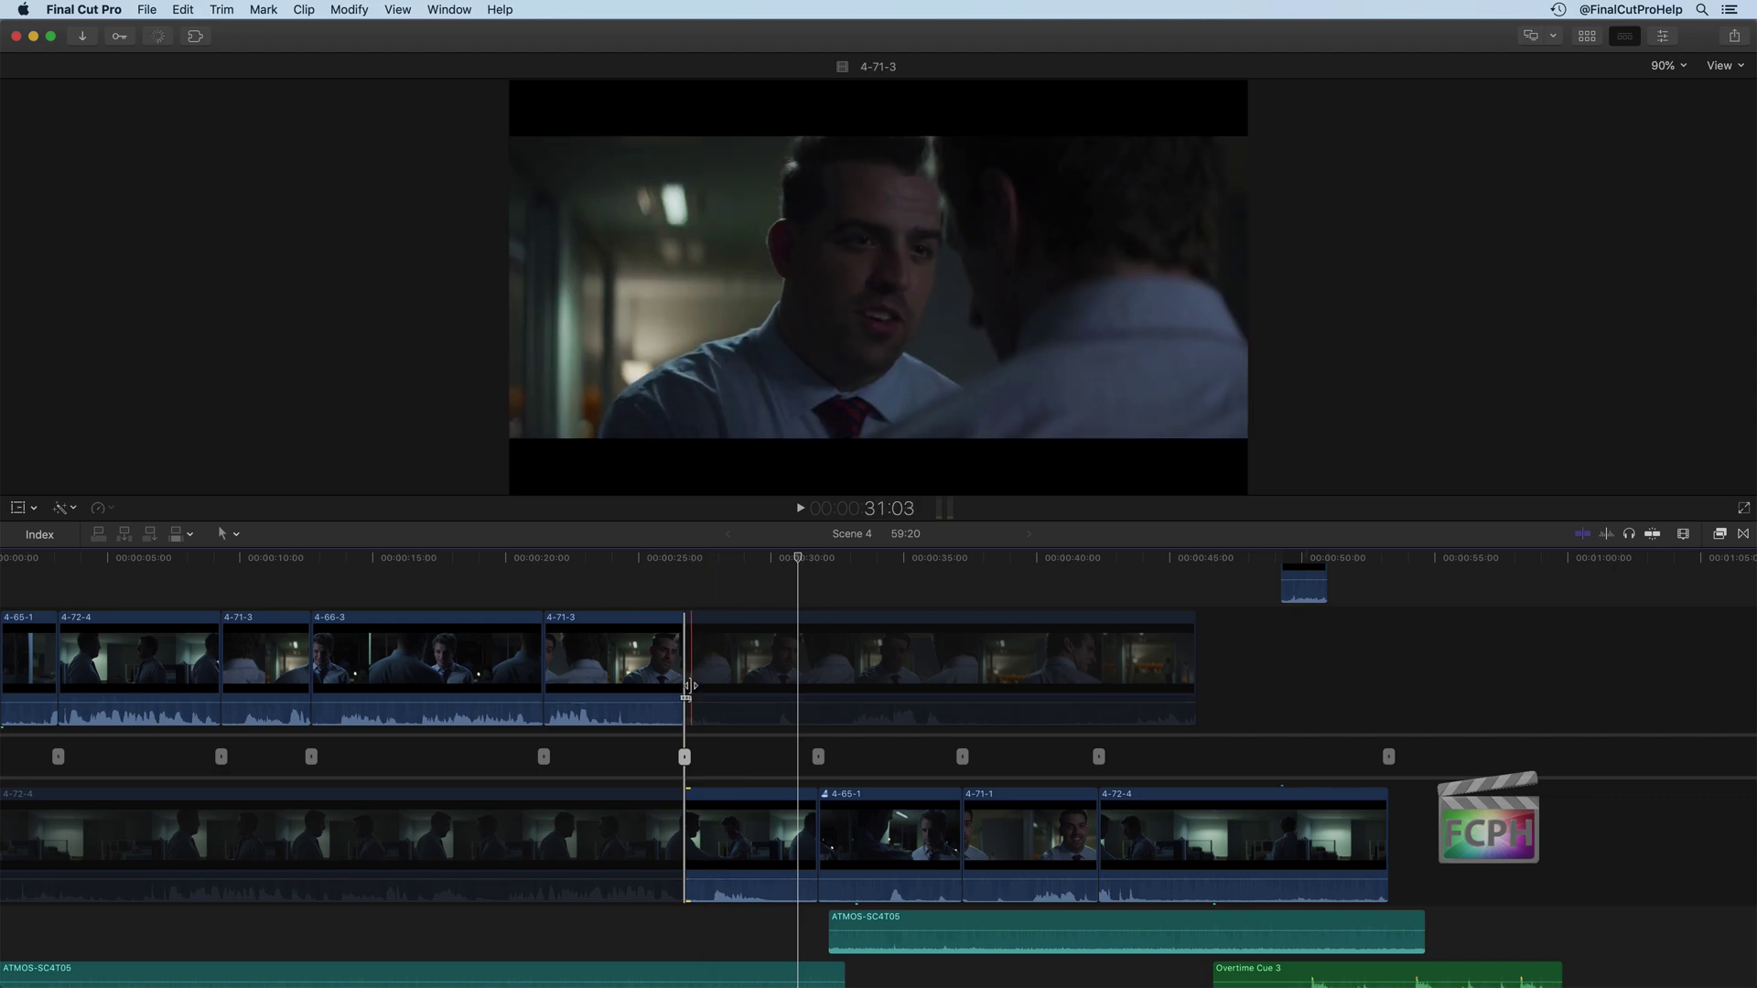
drag(691, 686, 735, 676)
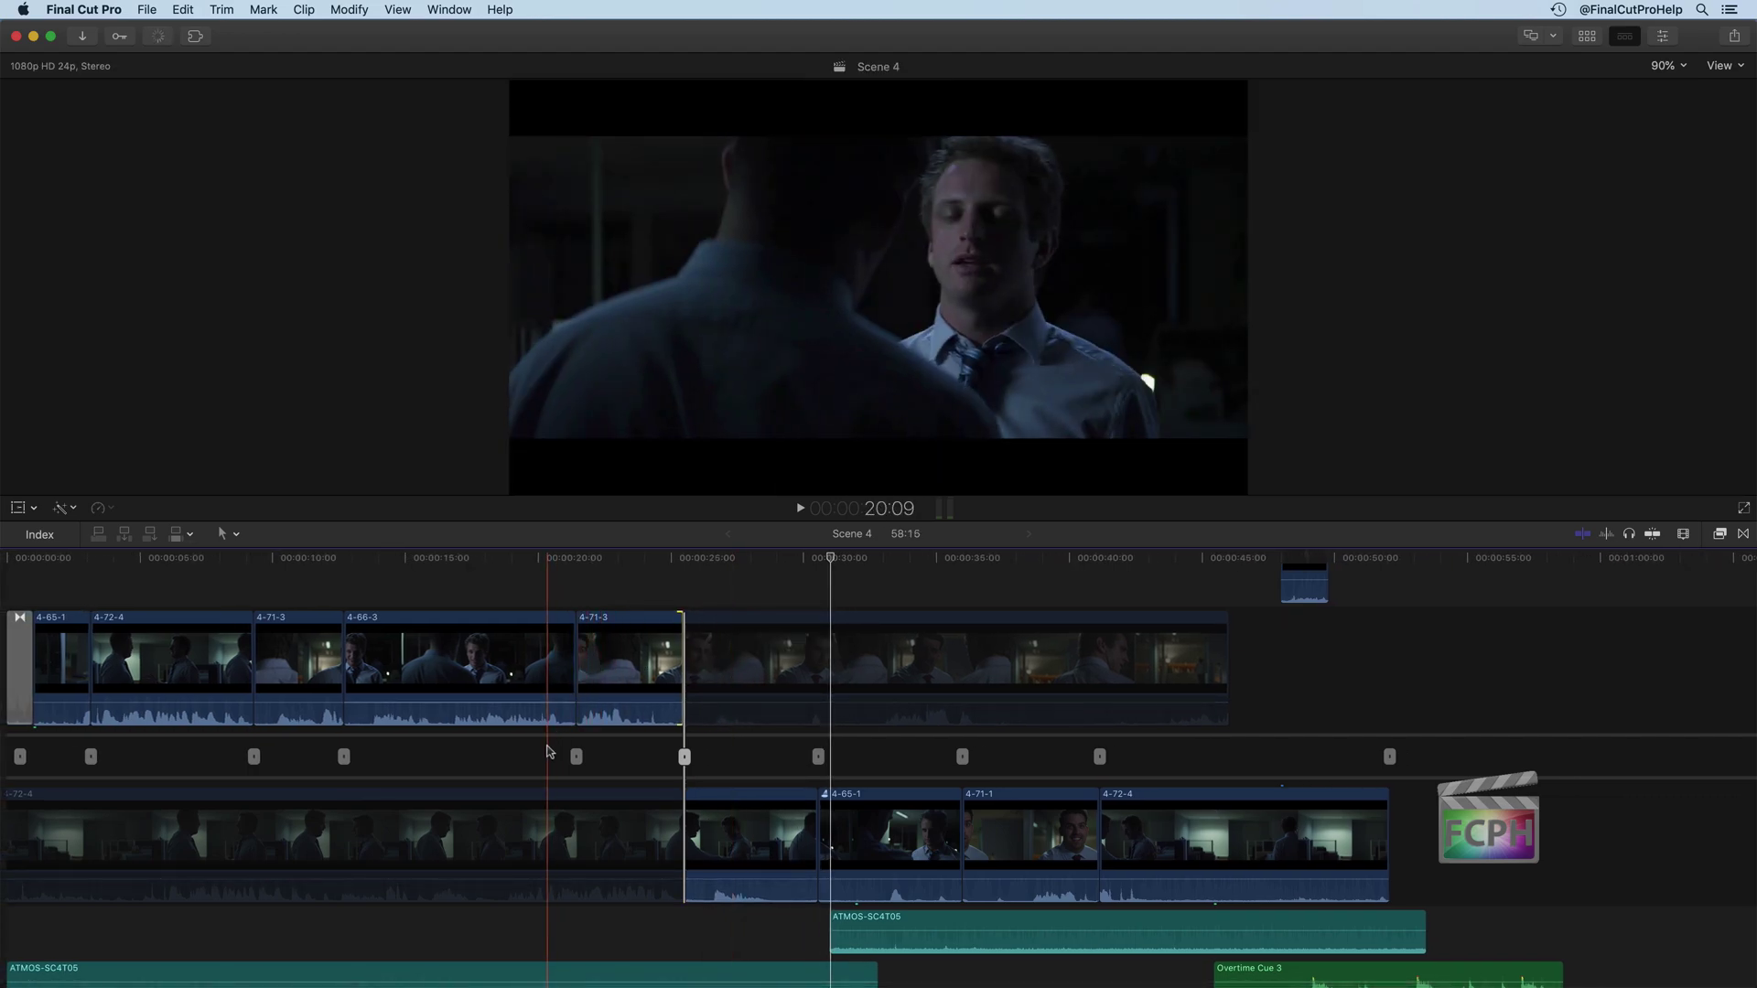
key(space)
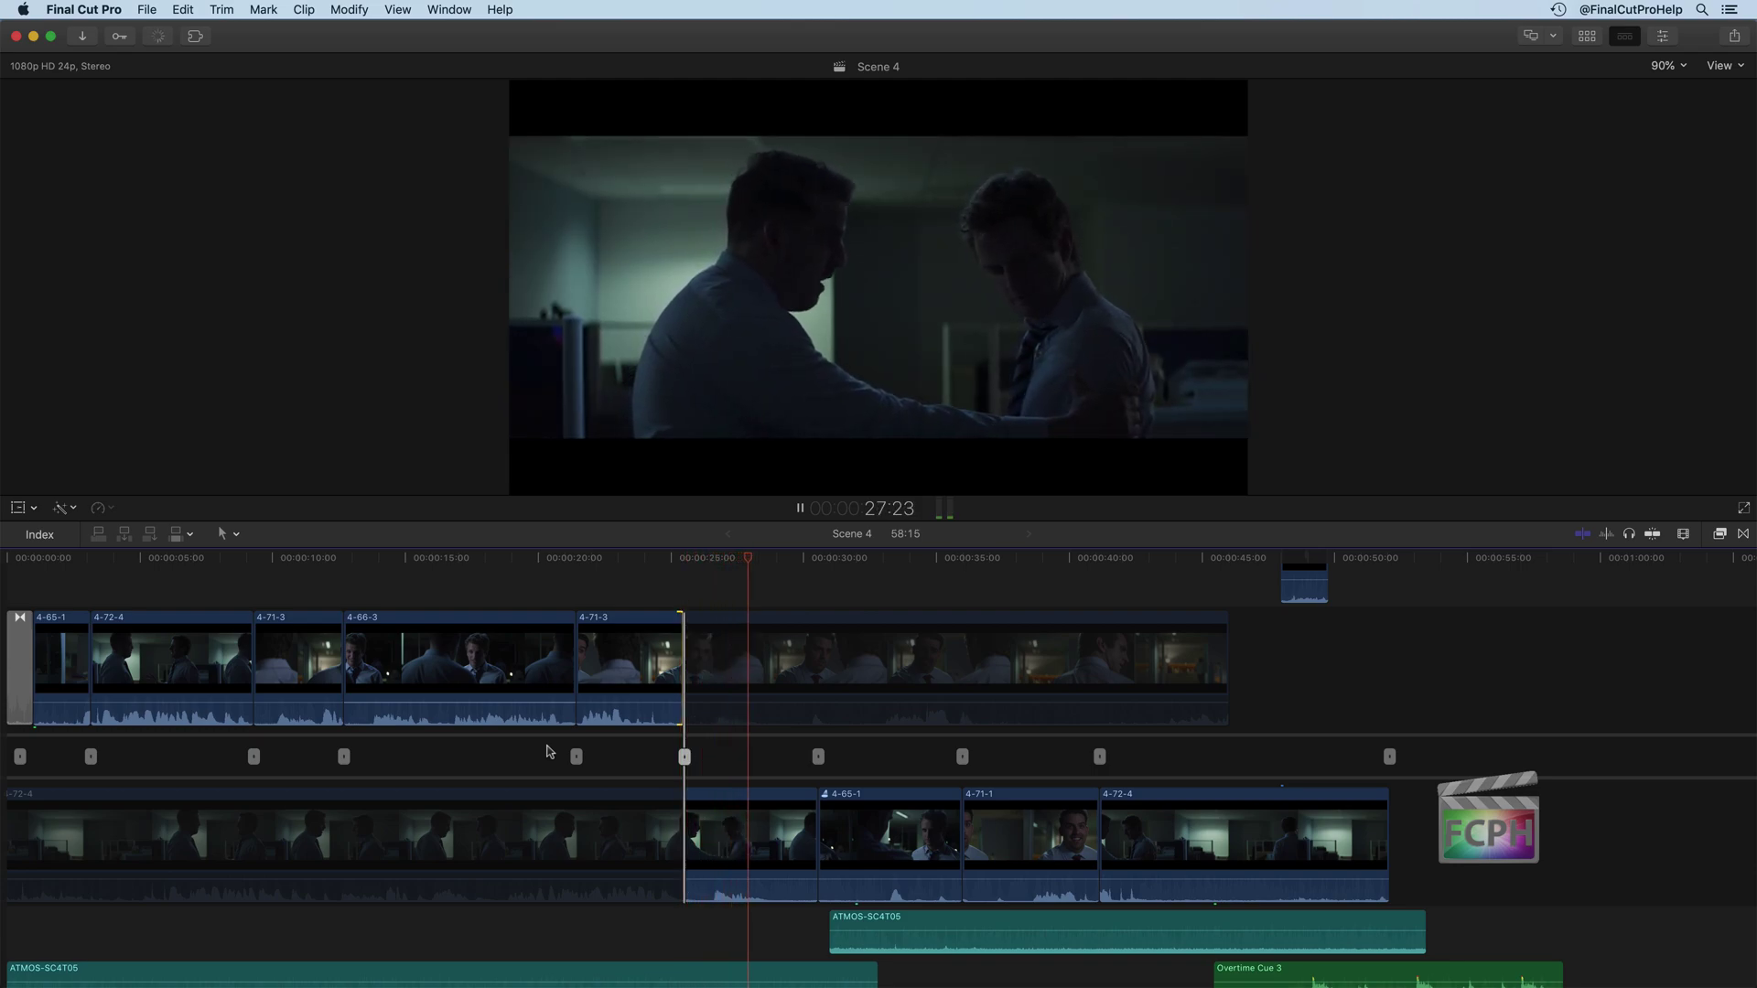
key(space)
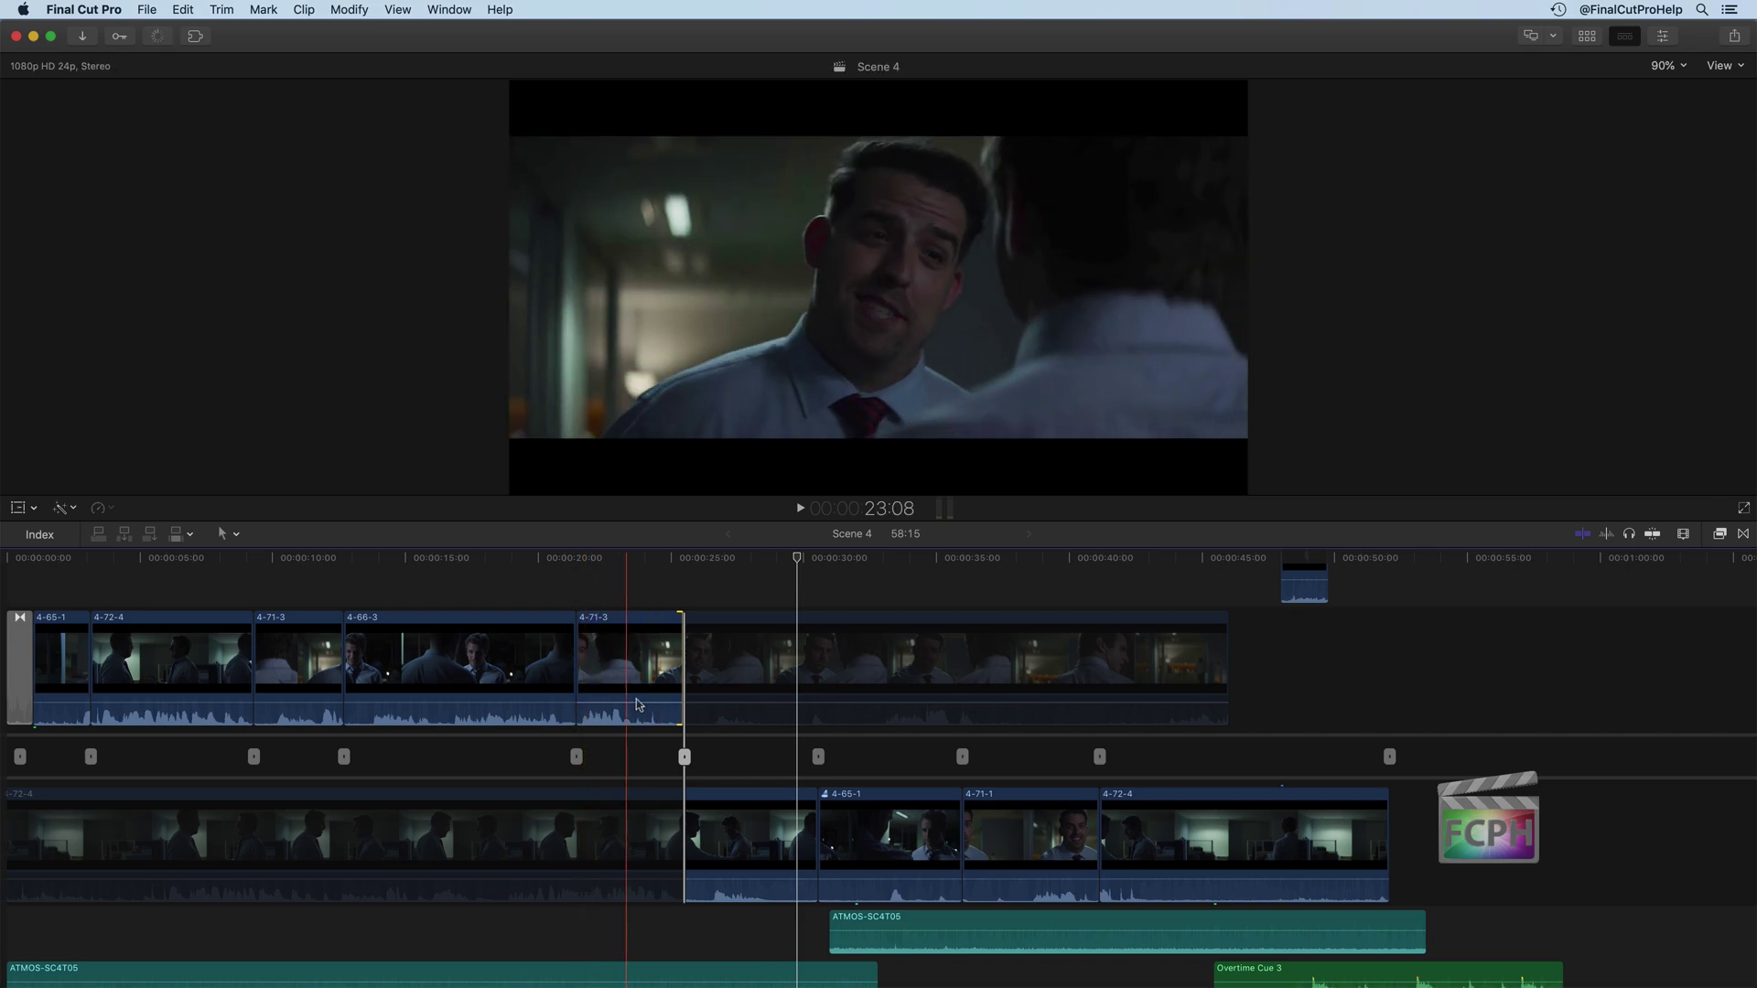
Step: With clip skimming on, roll the 4-71-3 / 4-72-4 cut earlier and play it back
key(super+alt+s)
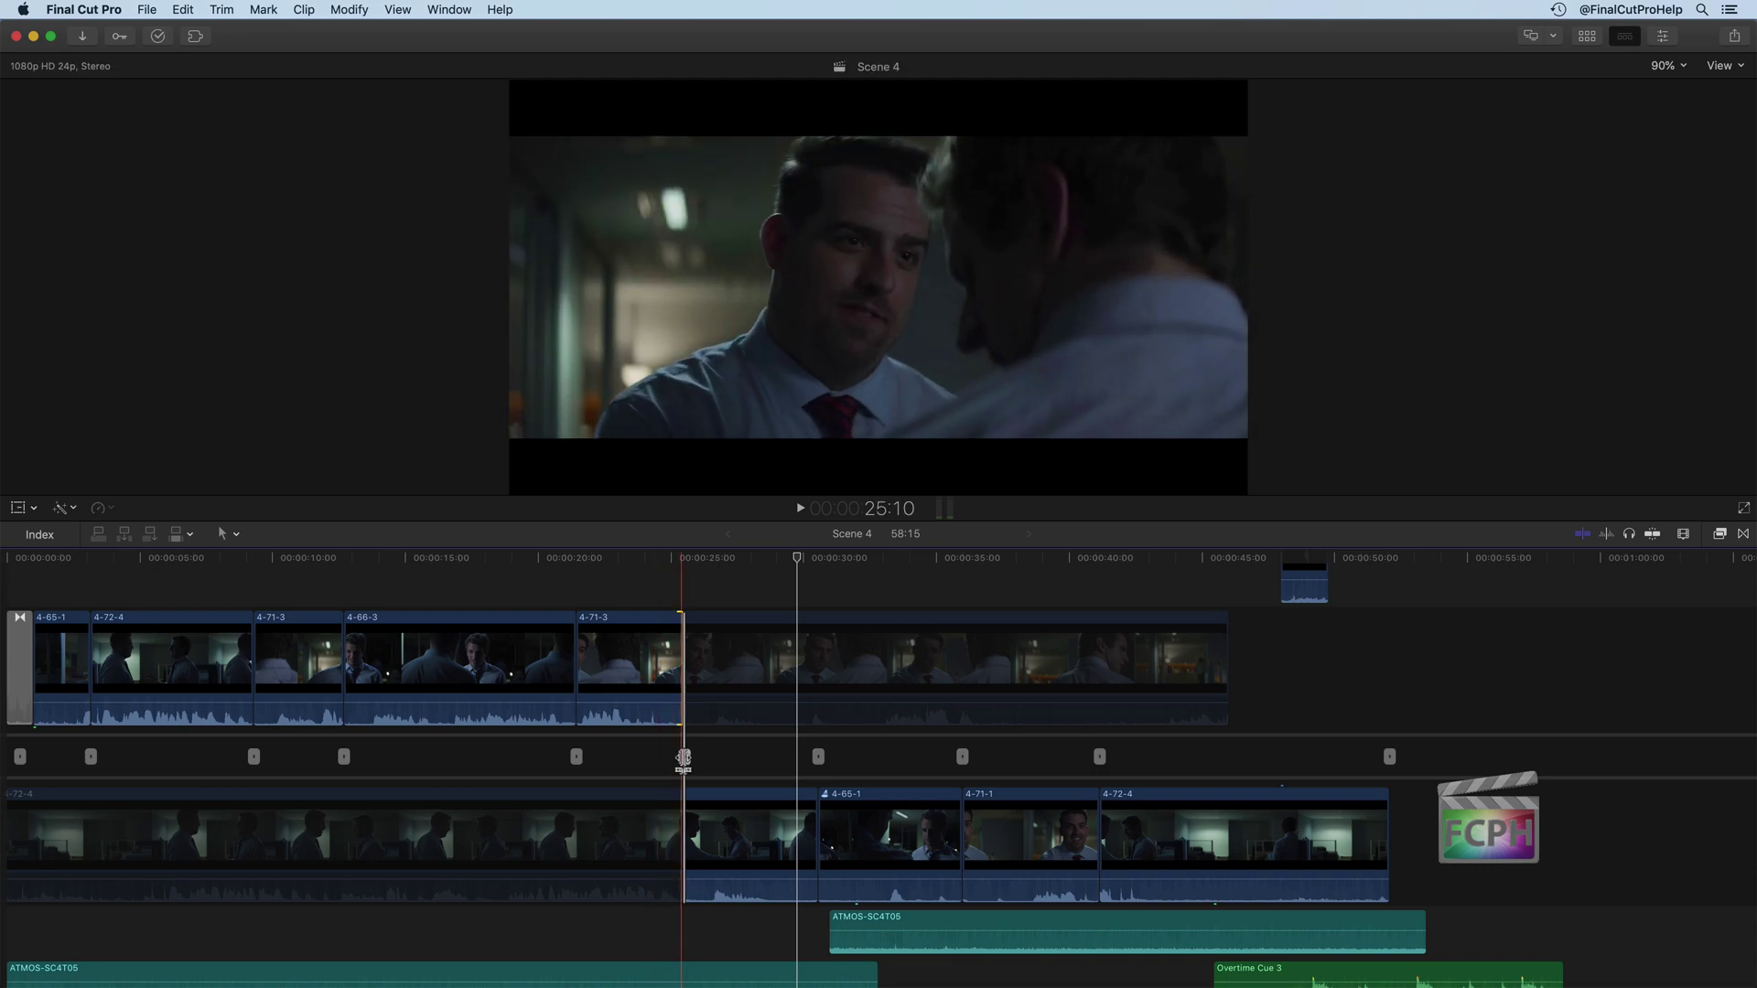
mouse_move(684, 757)
mouse_down()
mouse_move(654, 758)
mouse_move(710, 757)
mouse_move(655, 758)
mouse_up()
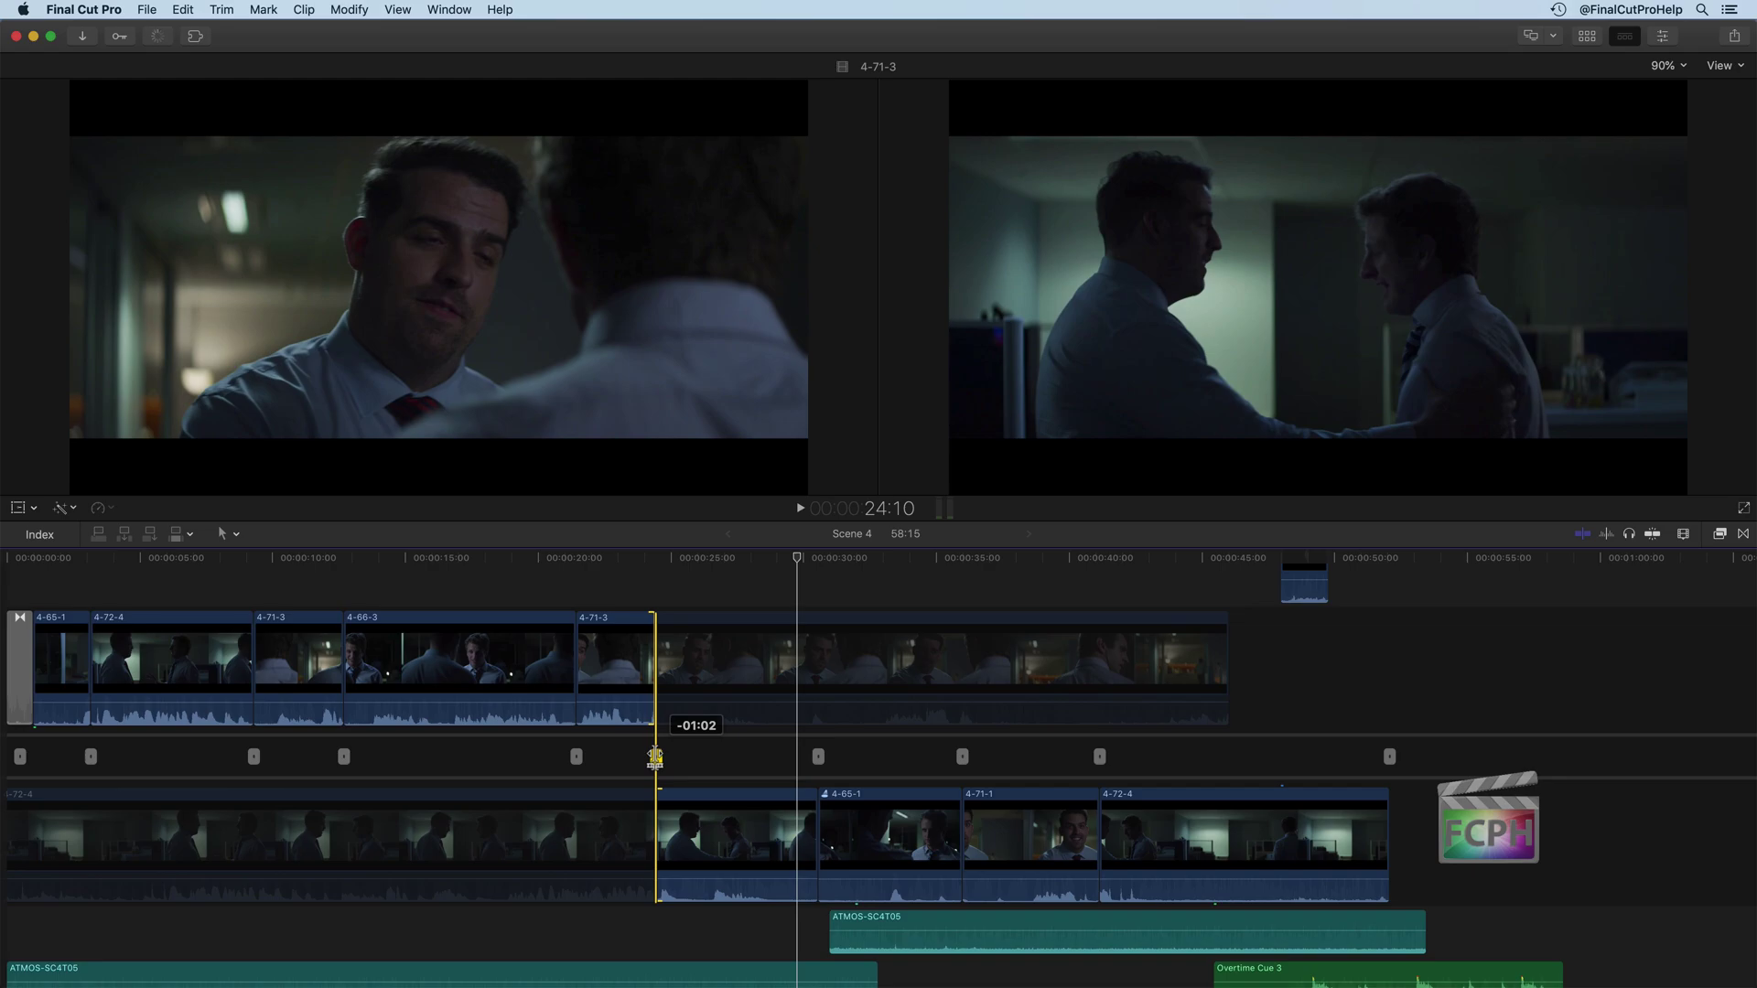
drag(655, 758, 655, 757)
key(space)
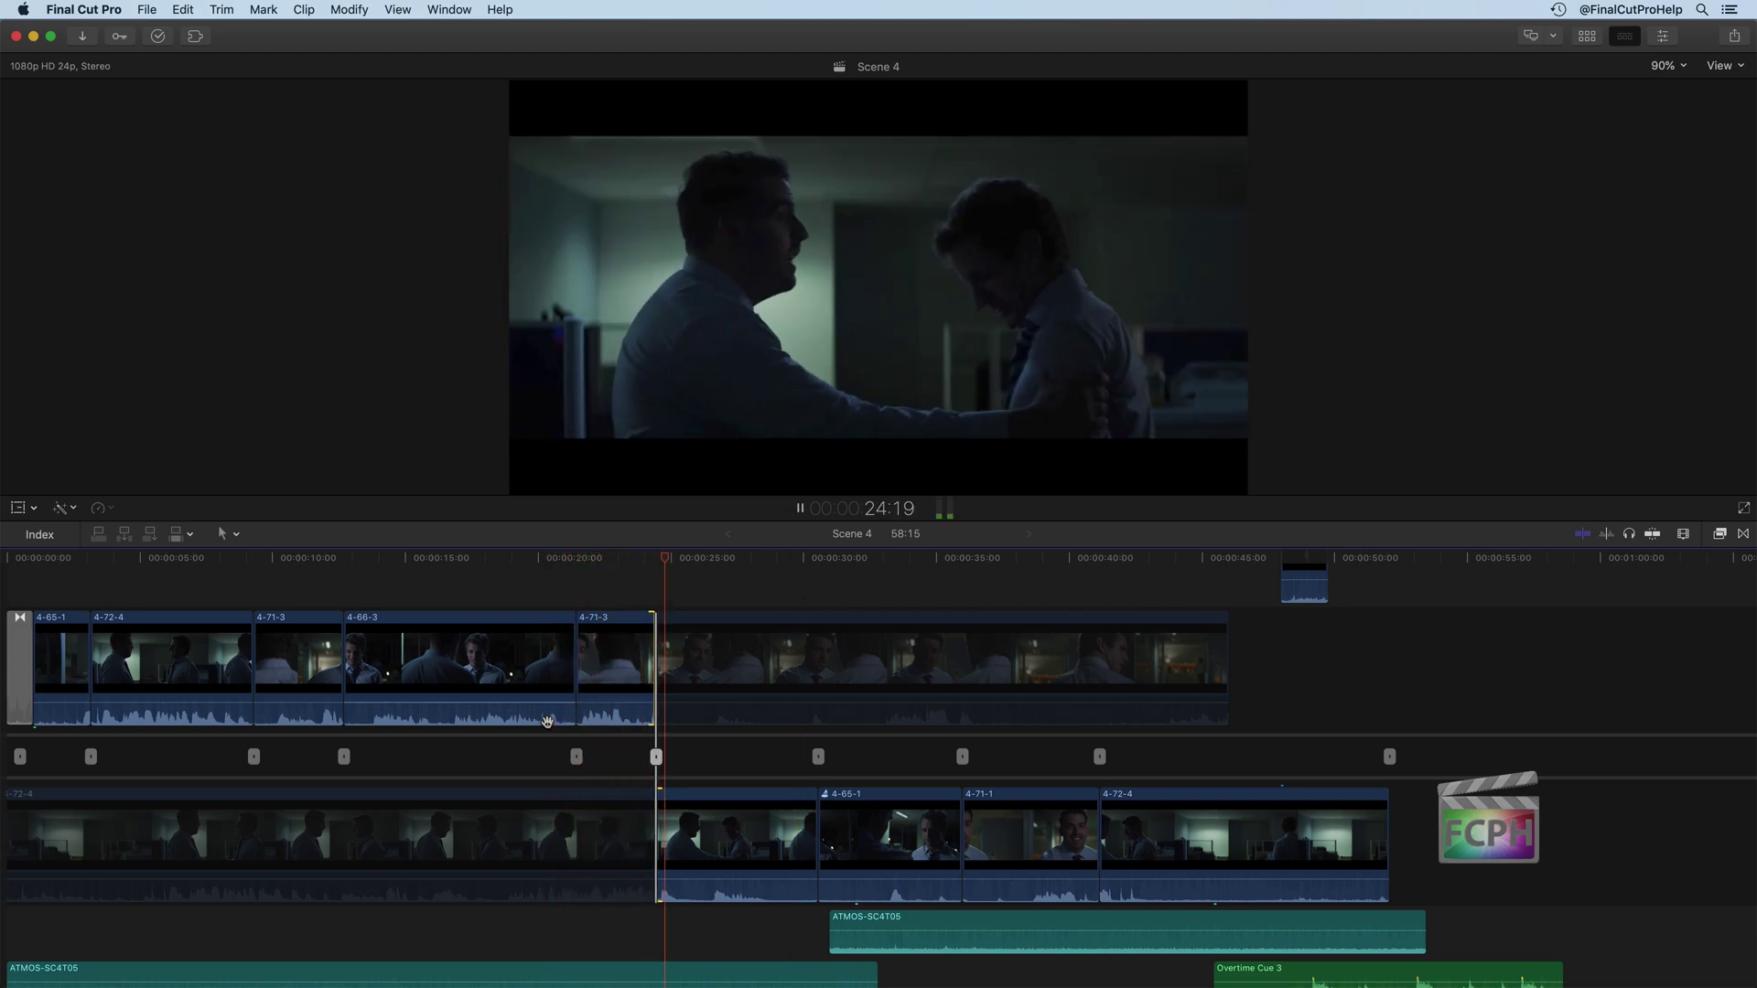
key(space)
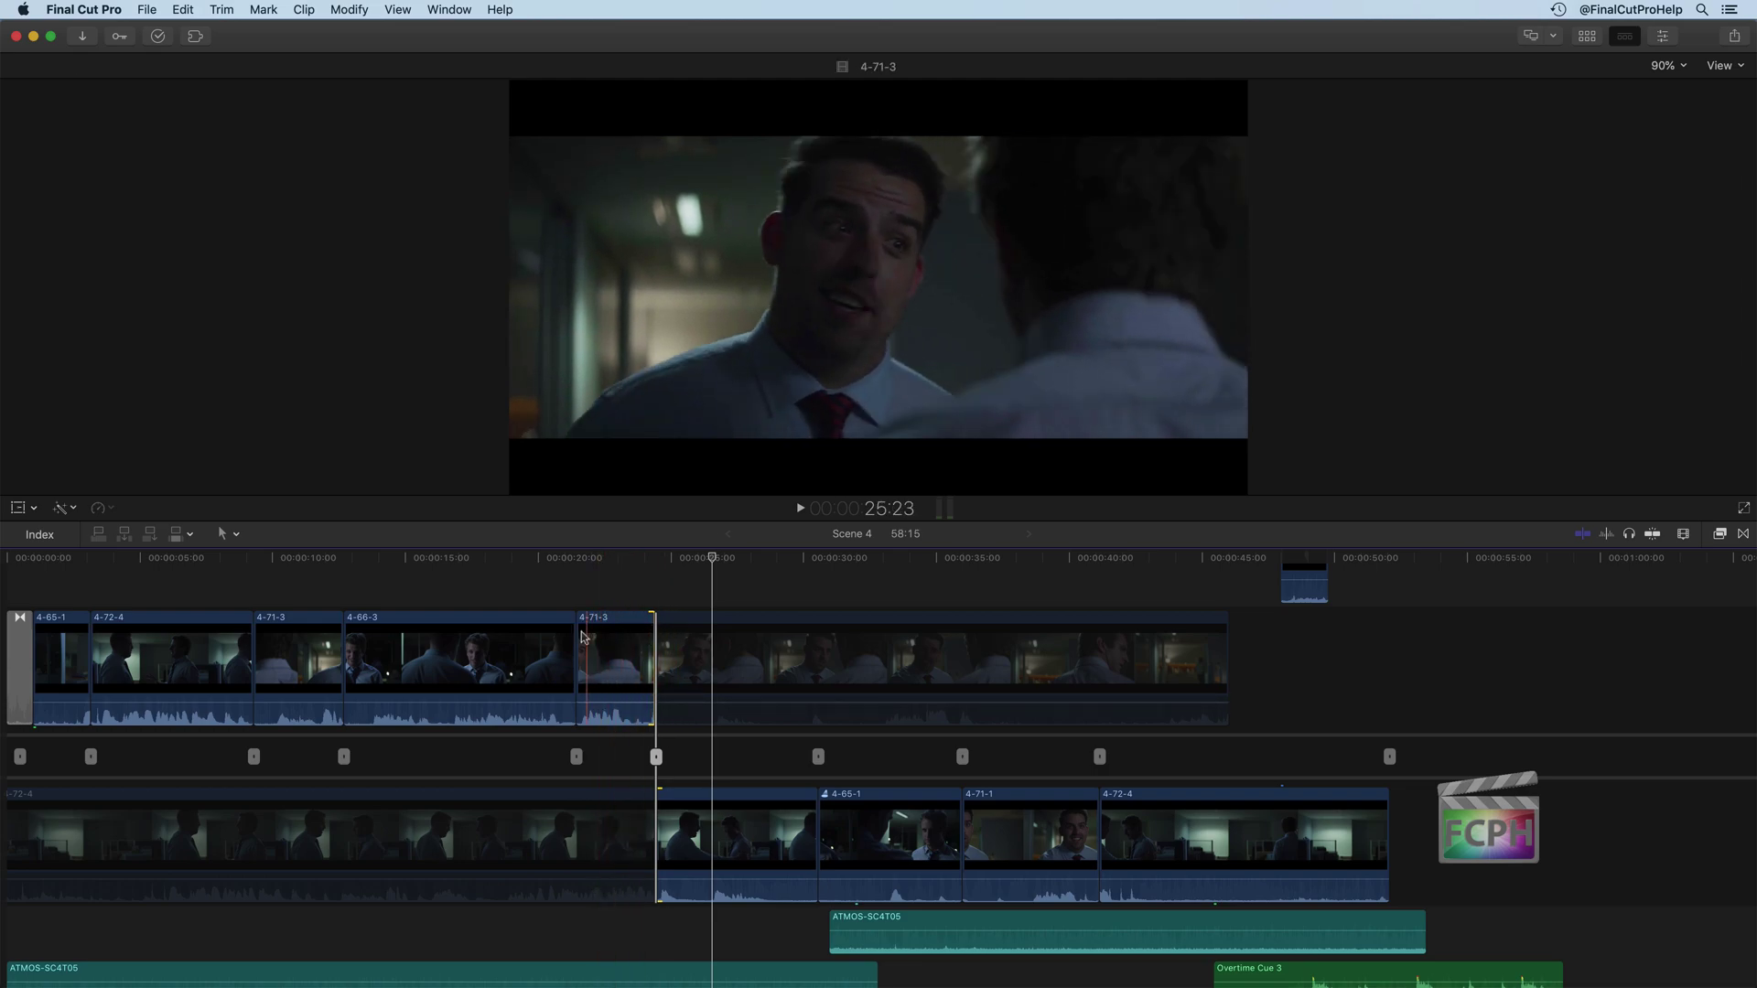
Step: Trim 4-71-3's end and 4-72-4's start, then move on to the 4-72-4 / 4-65-1 cut
drag(665, 694, 625, 665)
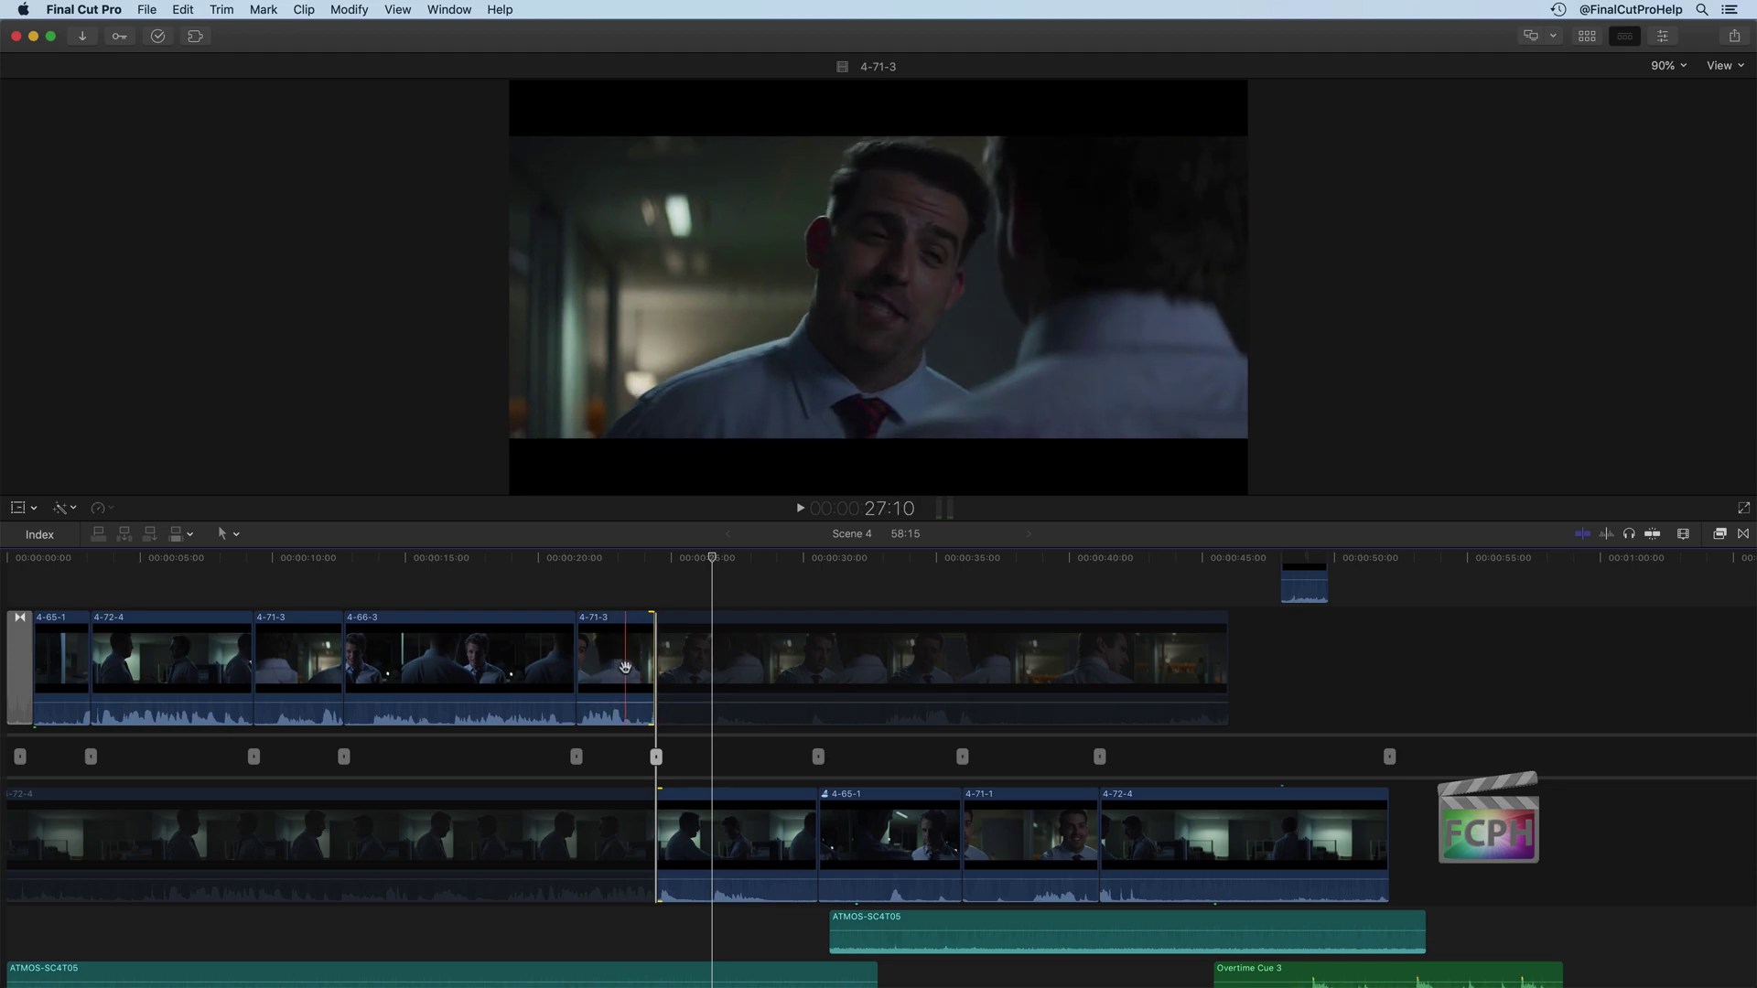
mouse_move(656, 842)
mouse_down()
mouse_move(638, 842)
mouse_move(678, 851)
mouse_up()
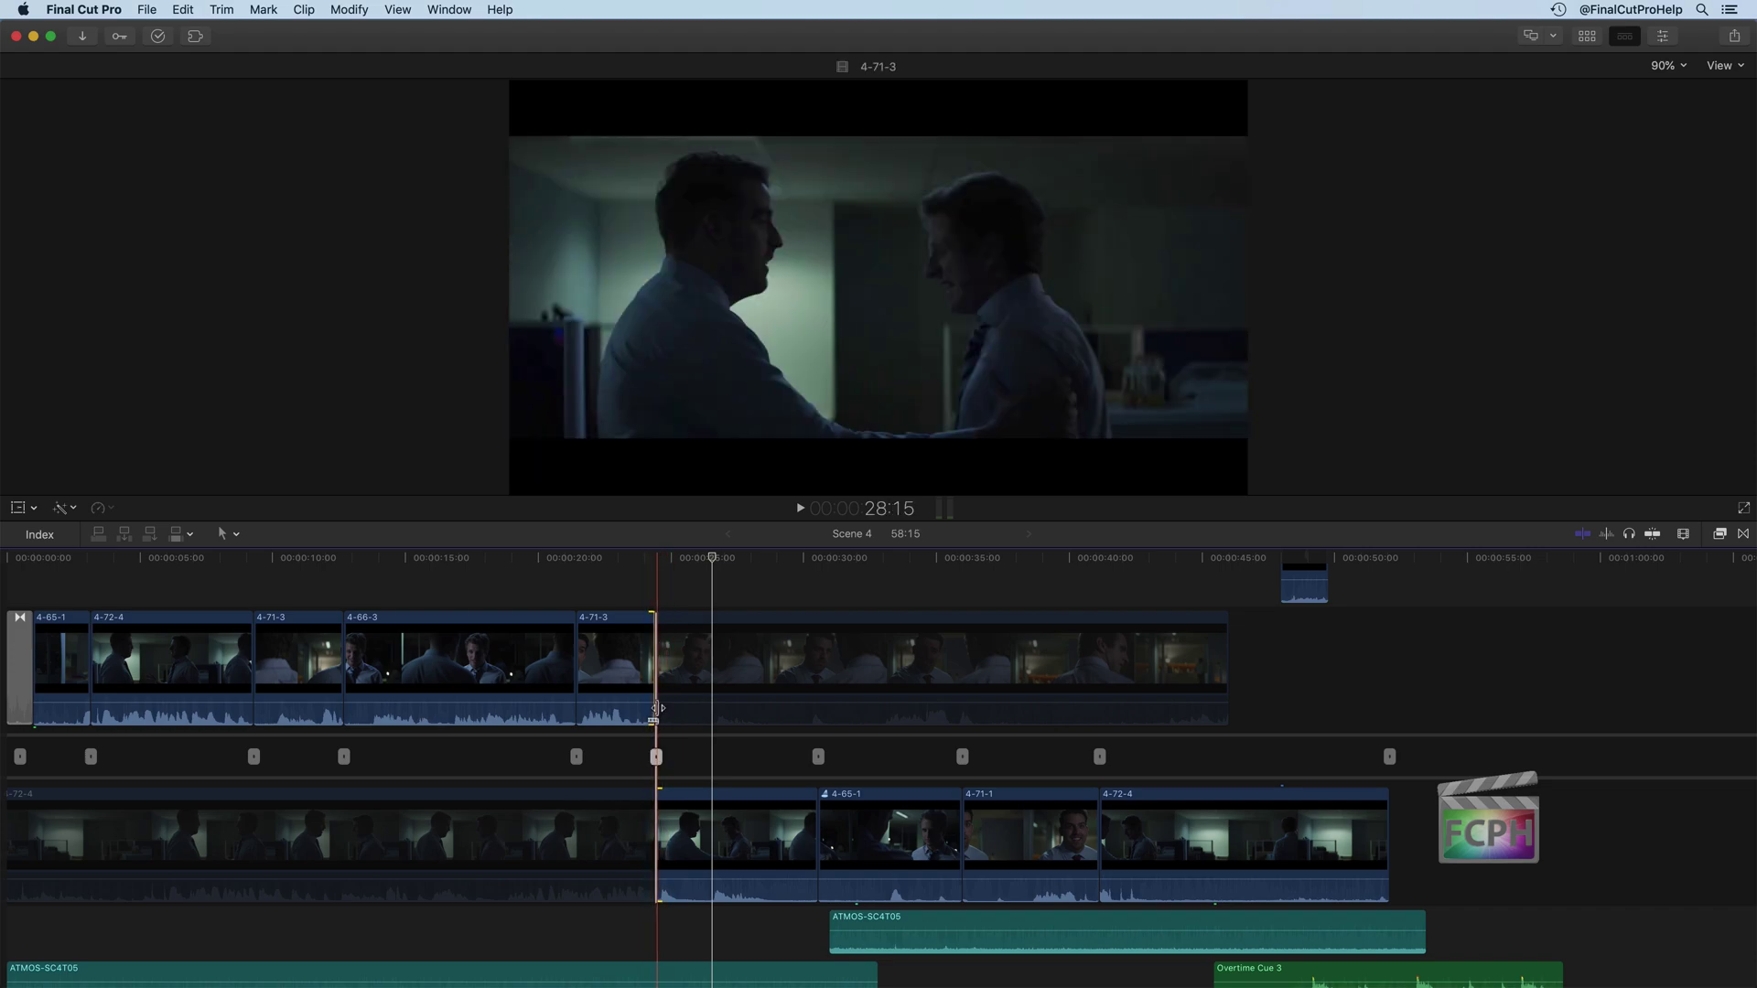
drag(653, 758, 820, 758)
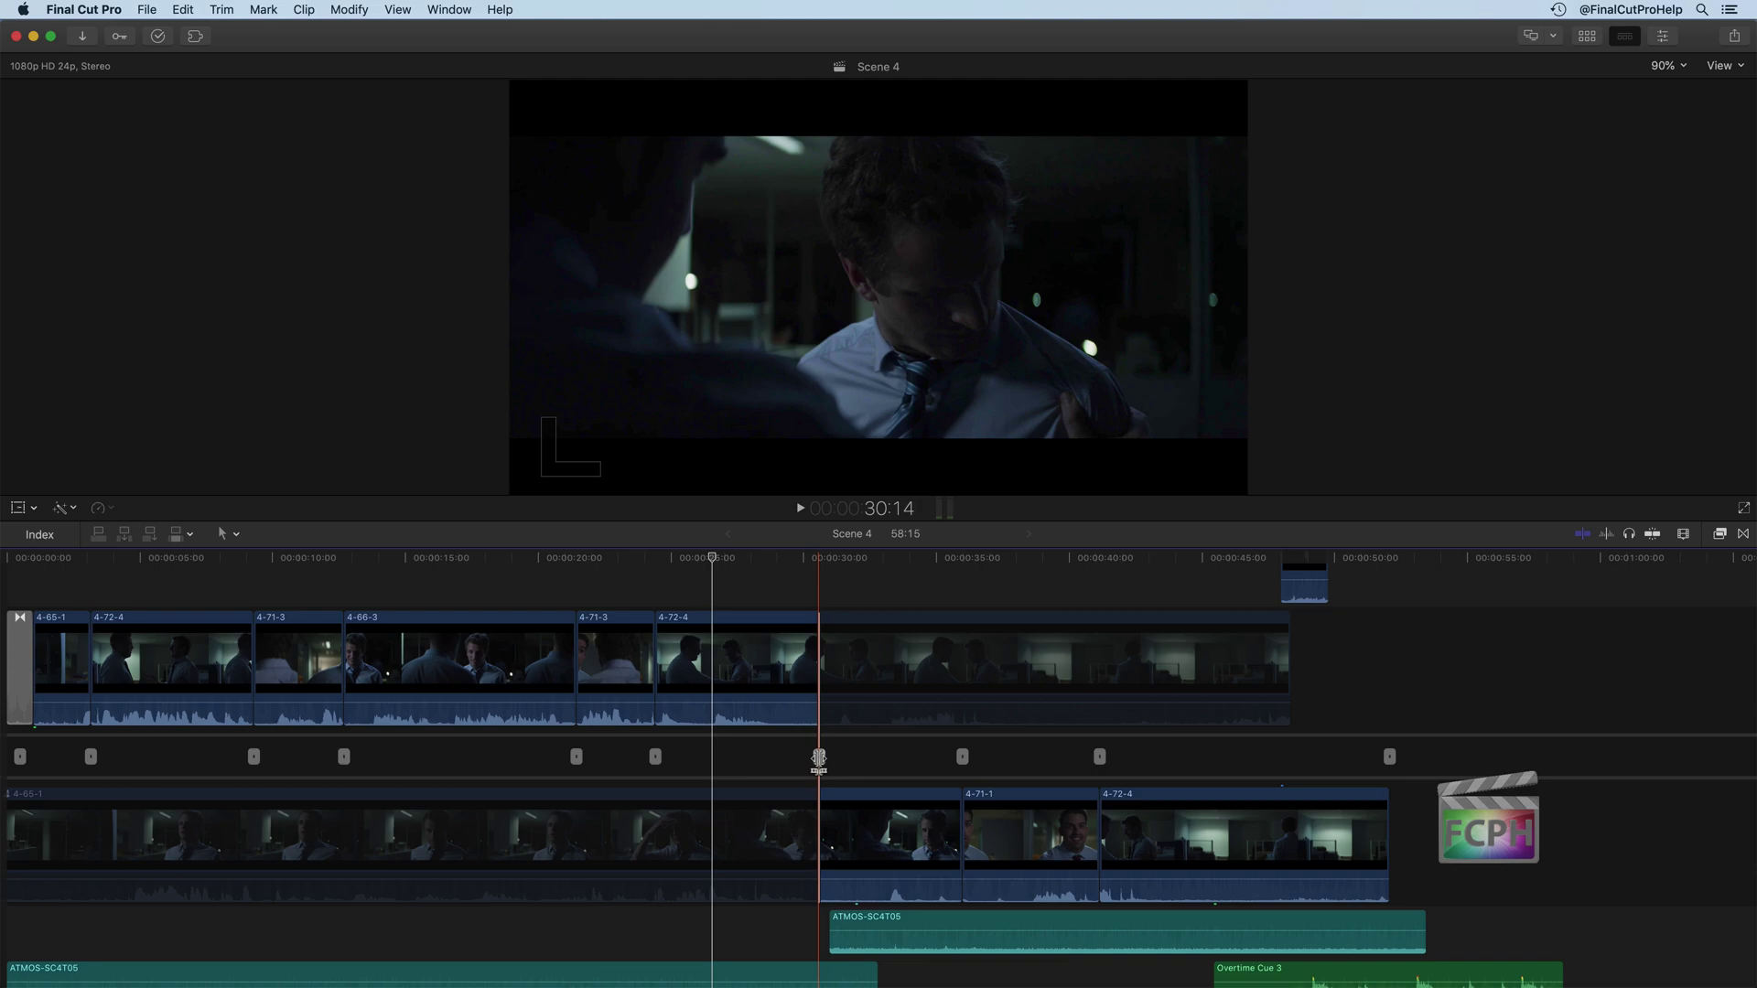
key(shift+slash)
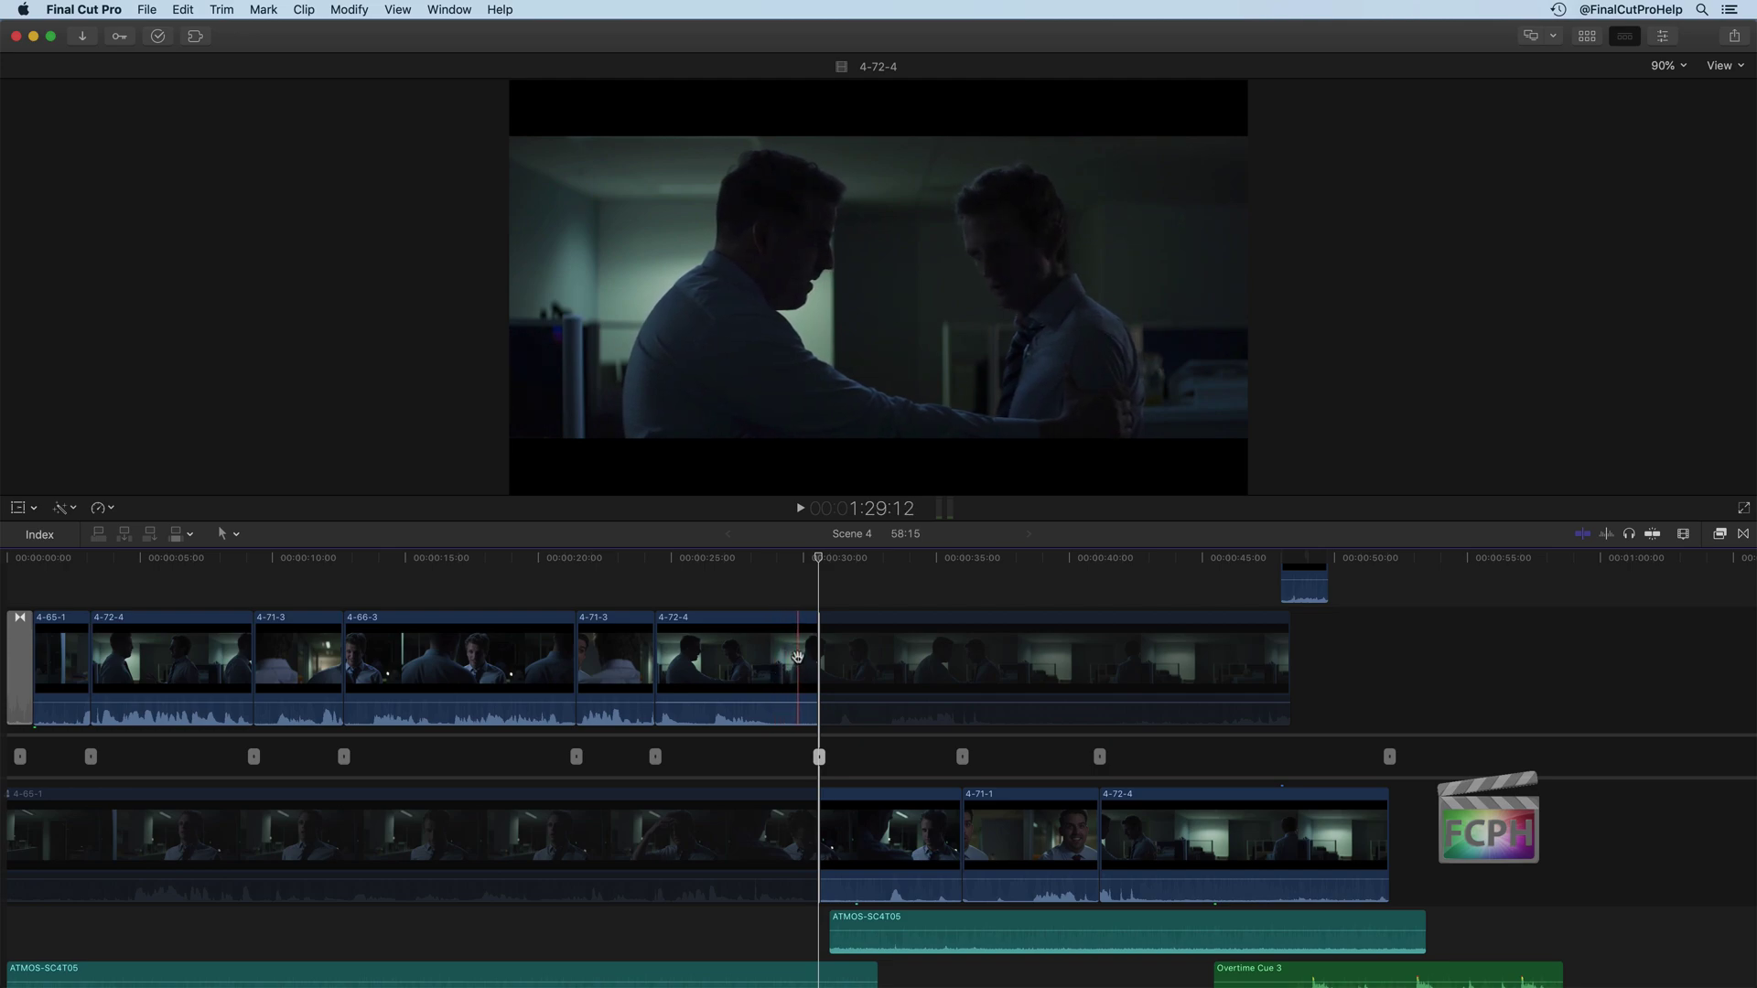
Step: Extend 4-72-4's end by 8 frames and shorten incoming 4-65-1 by 1:10
mouse_move(797, 657)
mouse_down()
mouse_move(834, 662)
mouse_move(808, 666)
mouse_up()
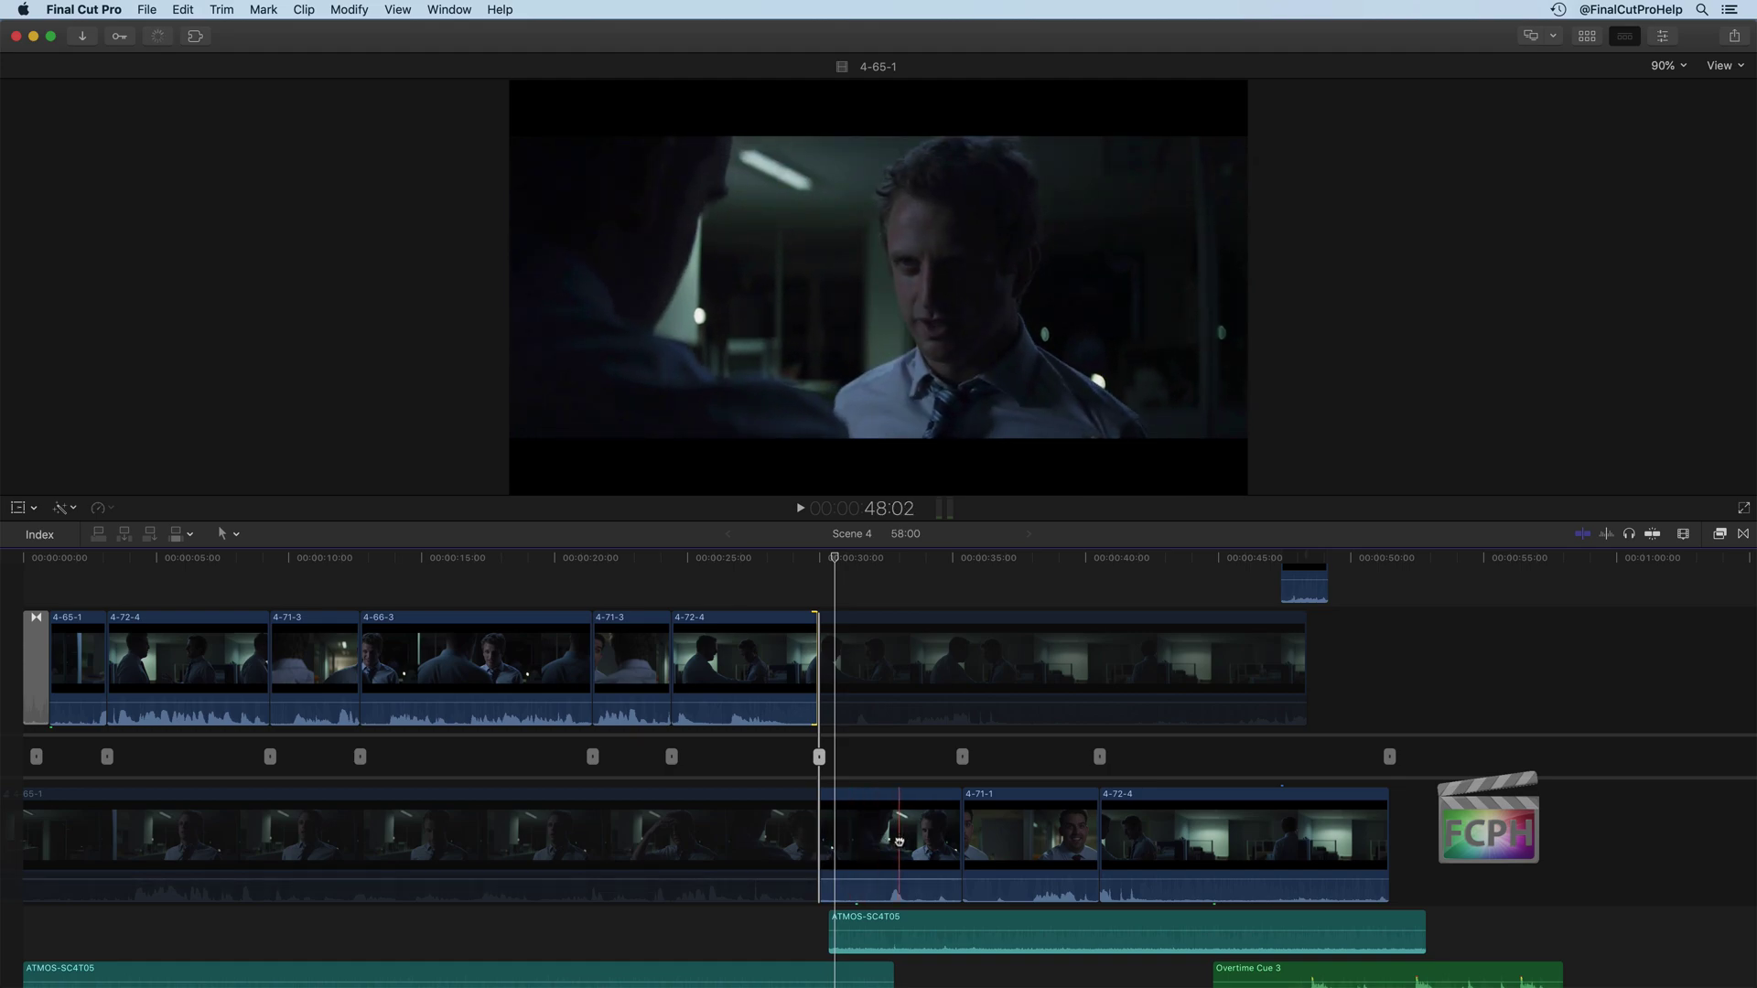
drag(899, 841, 854, 837)
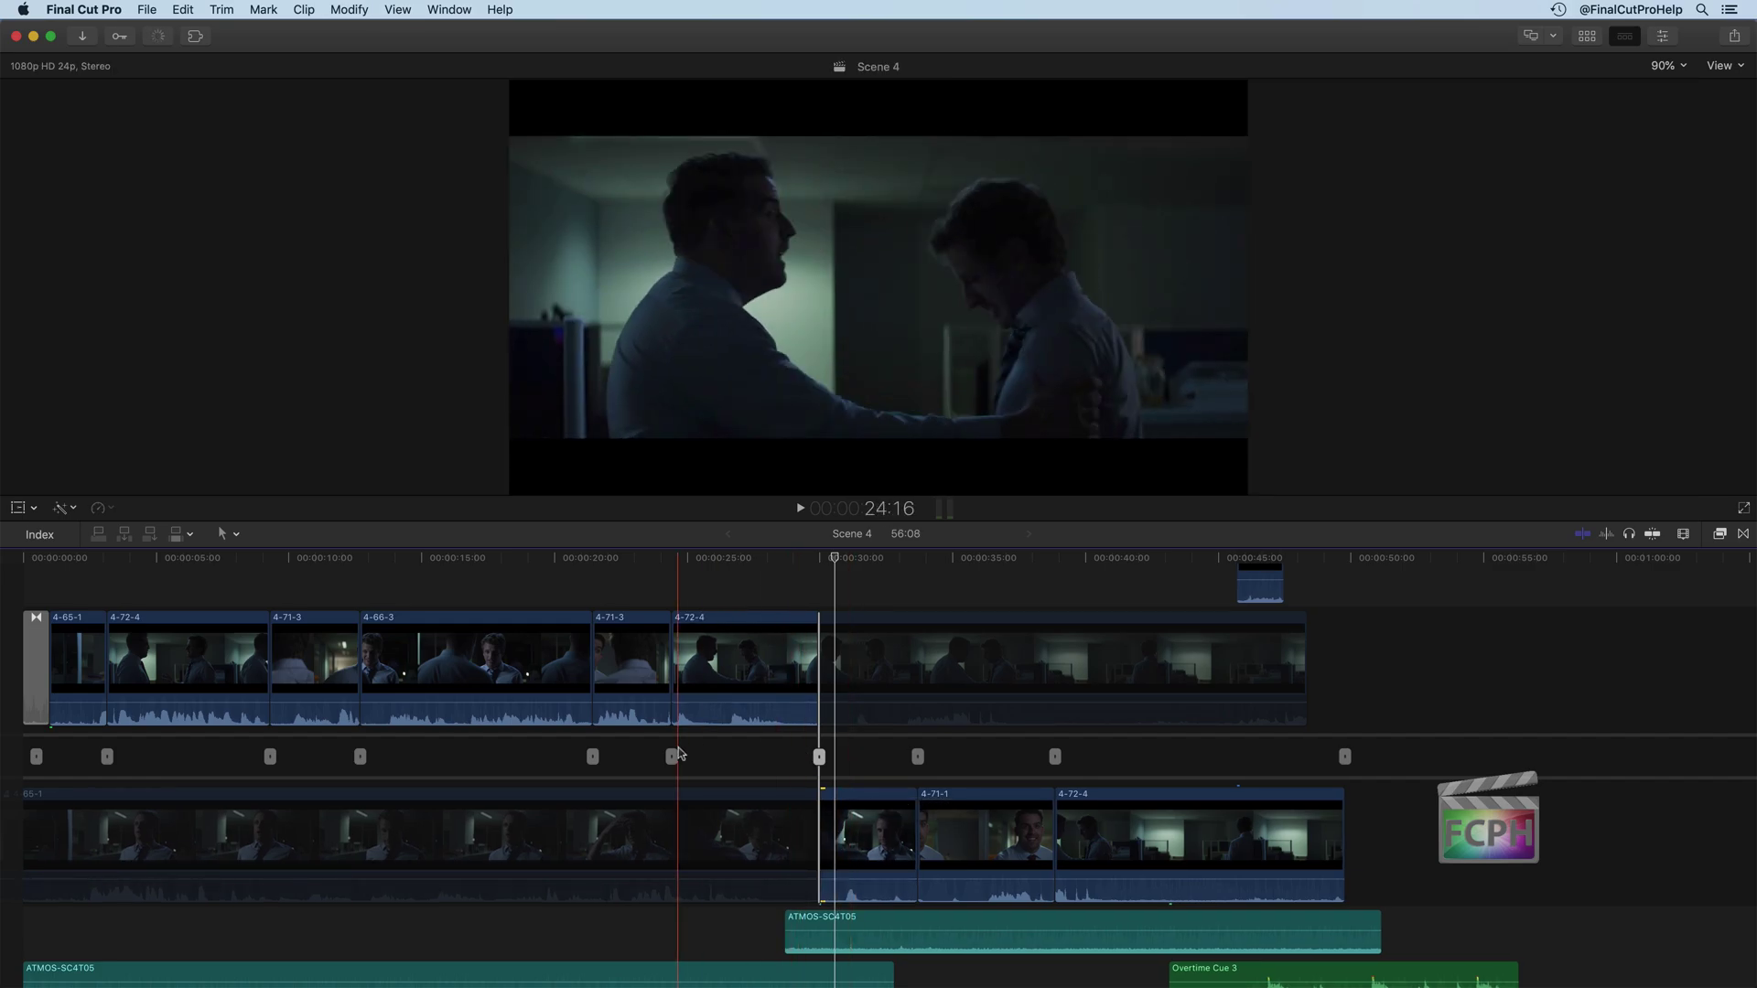
Step: Review the 4-72-4 / 4-65-1 cut, extend the outgoing shot 12 frames, and replay it
key(space)
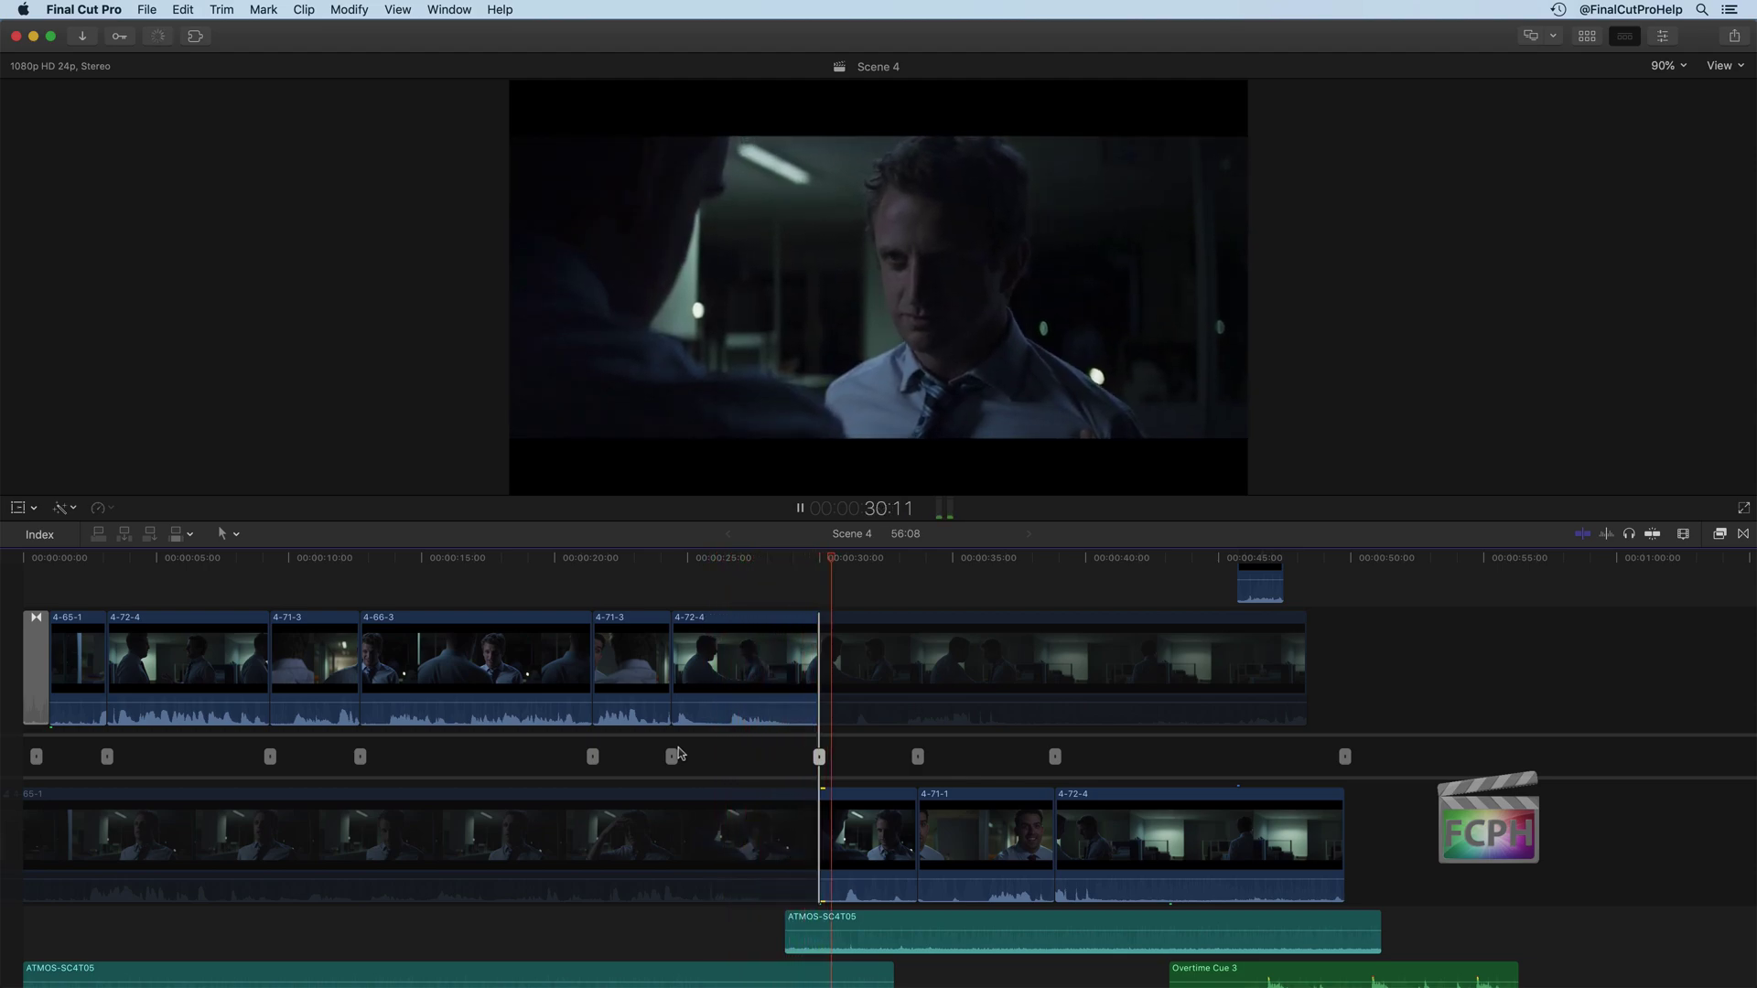
key(space)
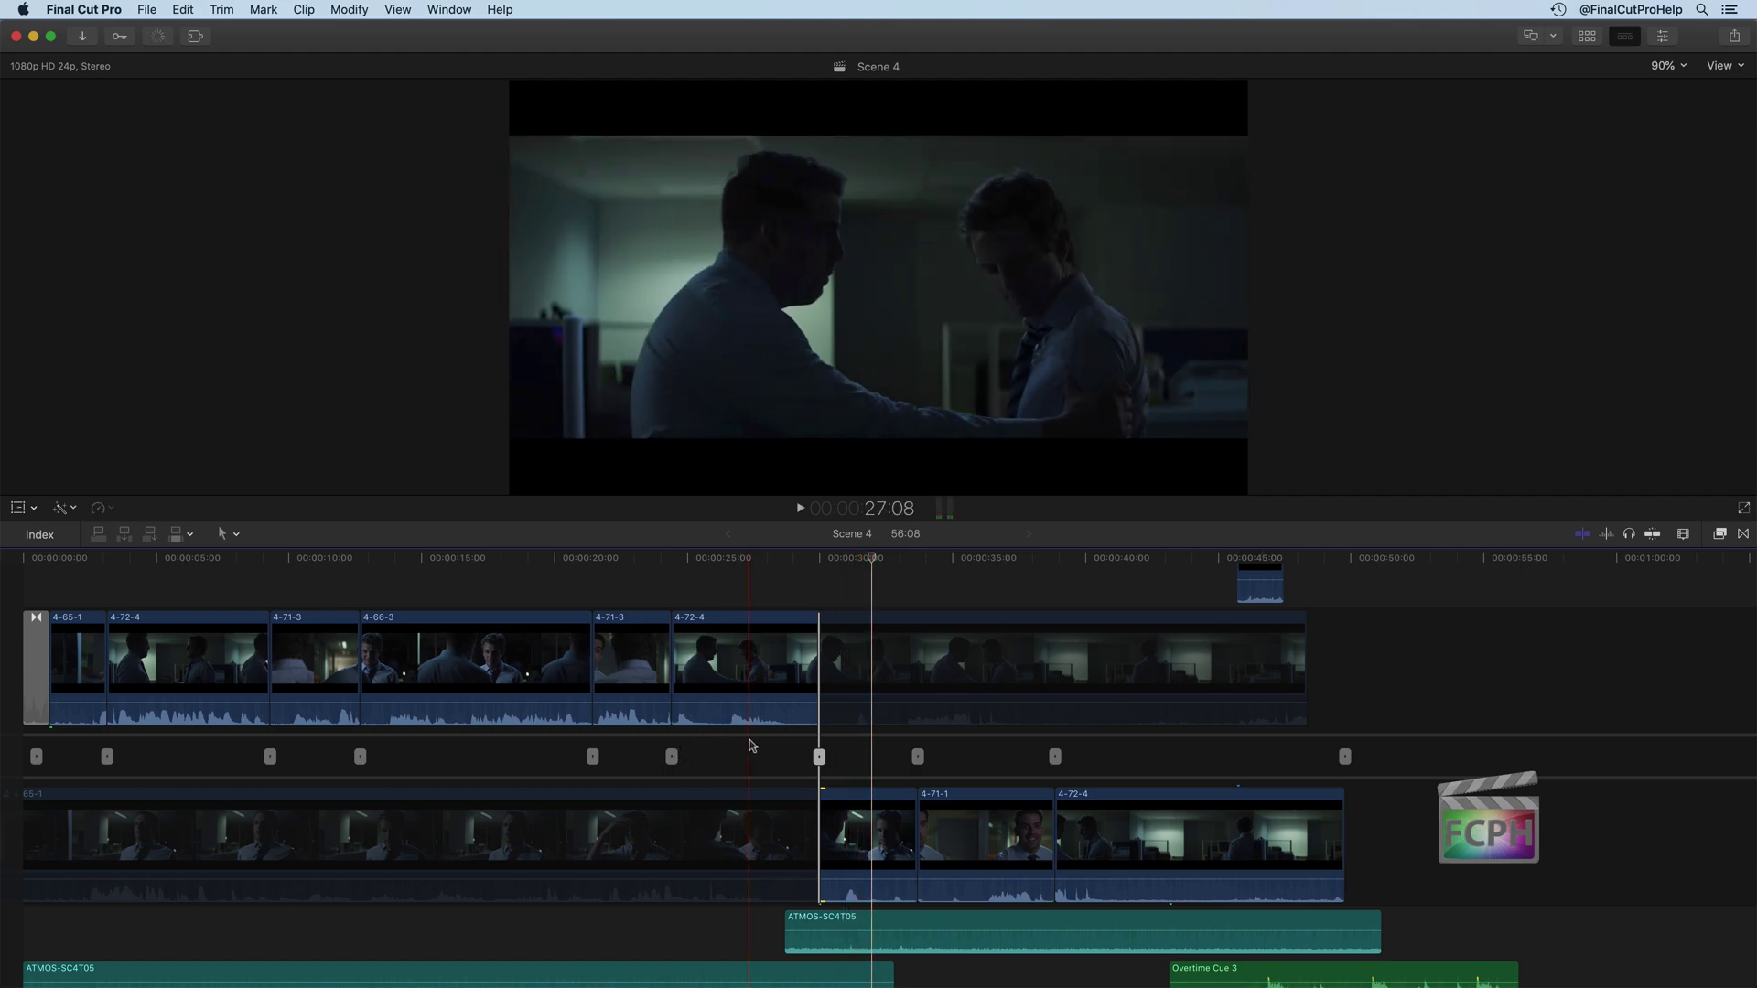
key(space)
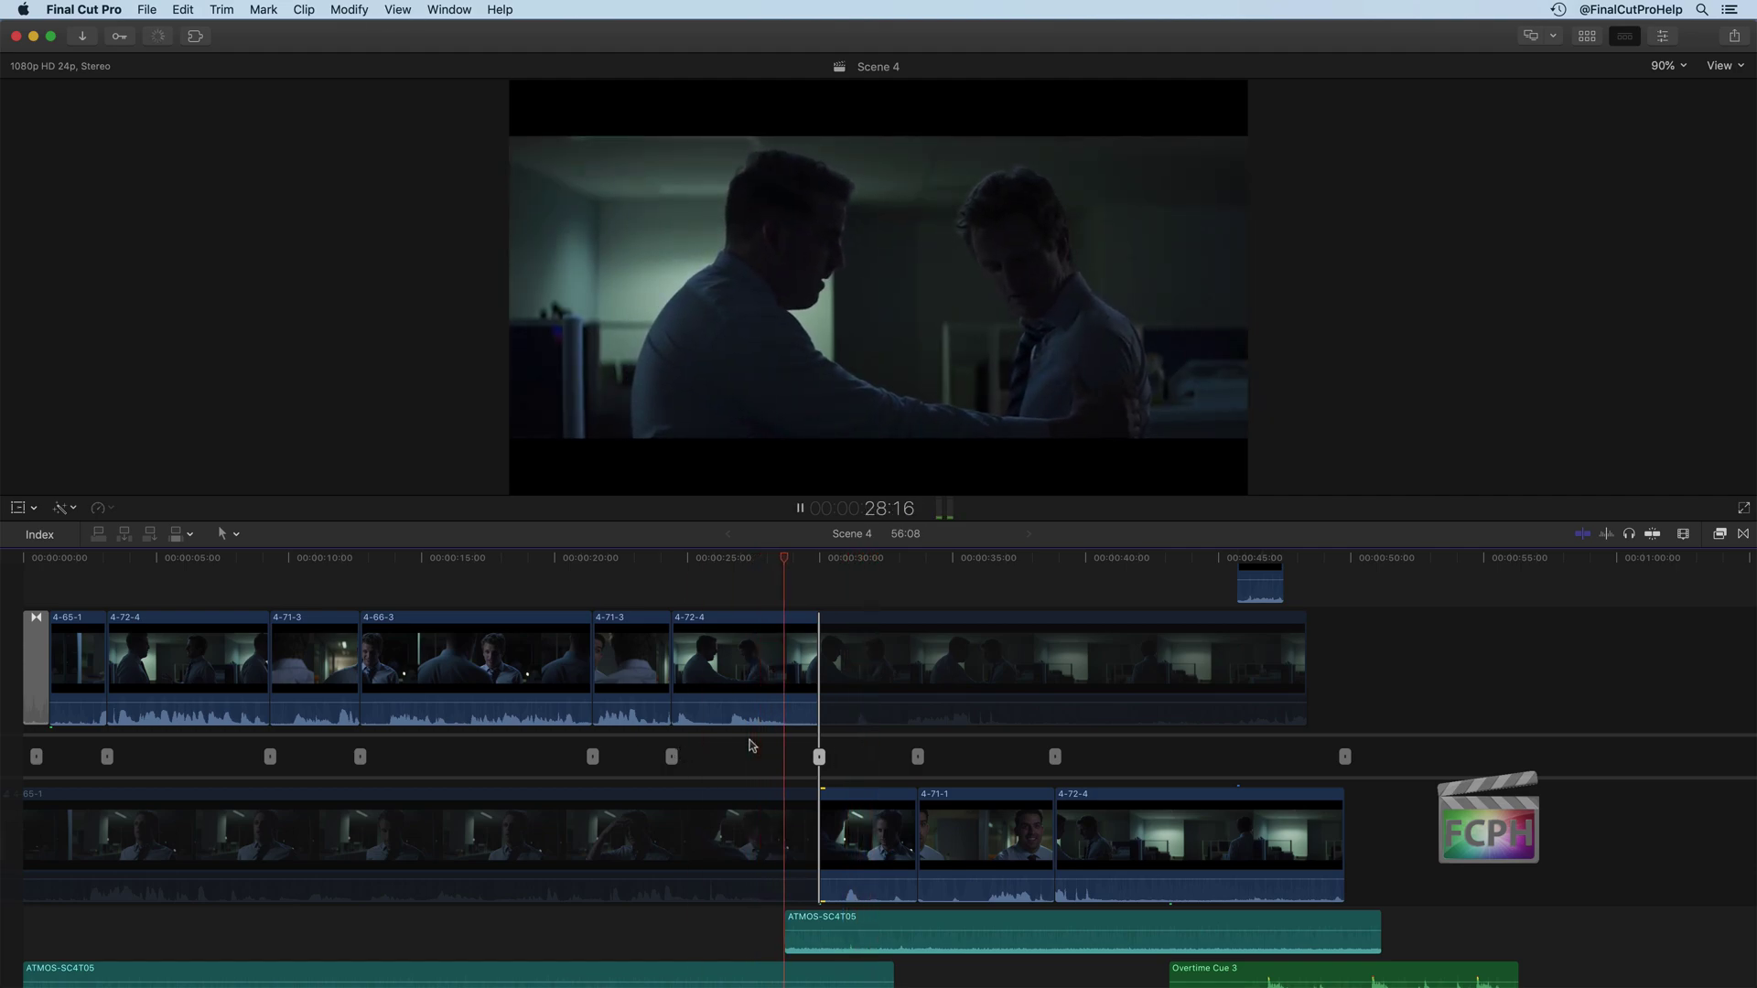
key(space)
drag(831, 833, 846, 834)
click(717, 753)
key(space)
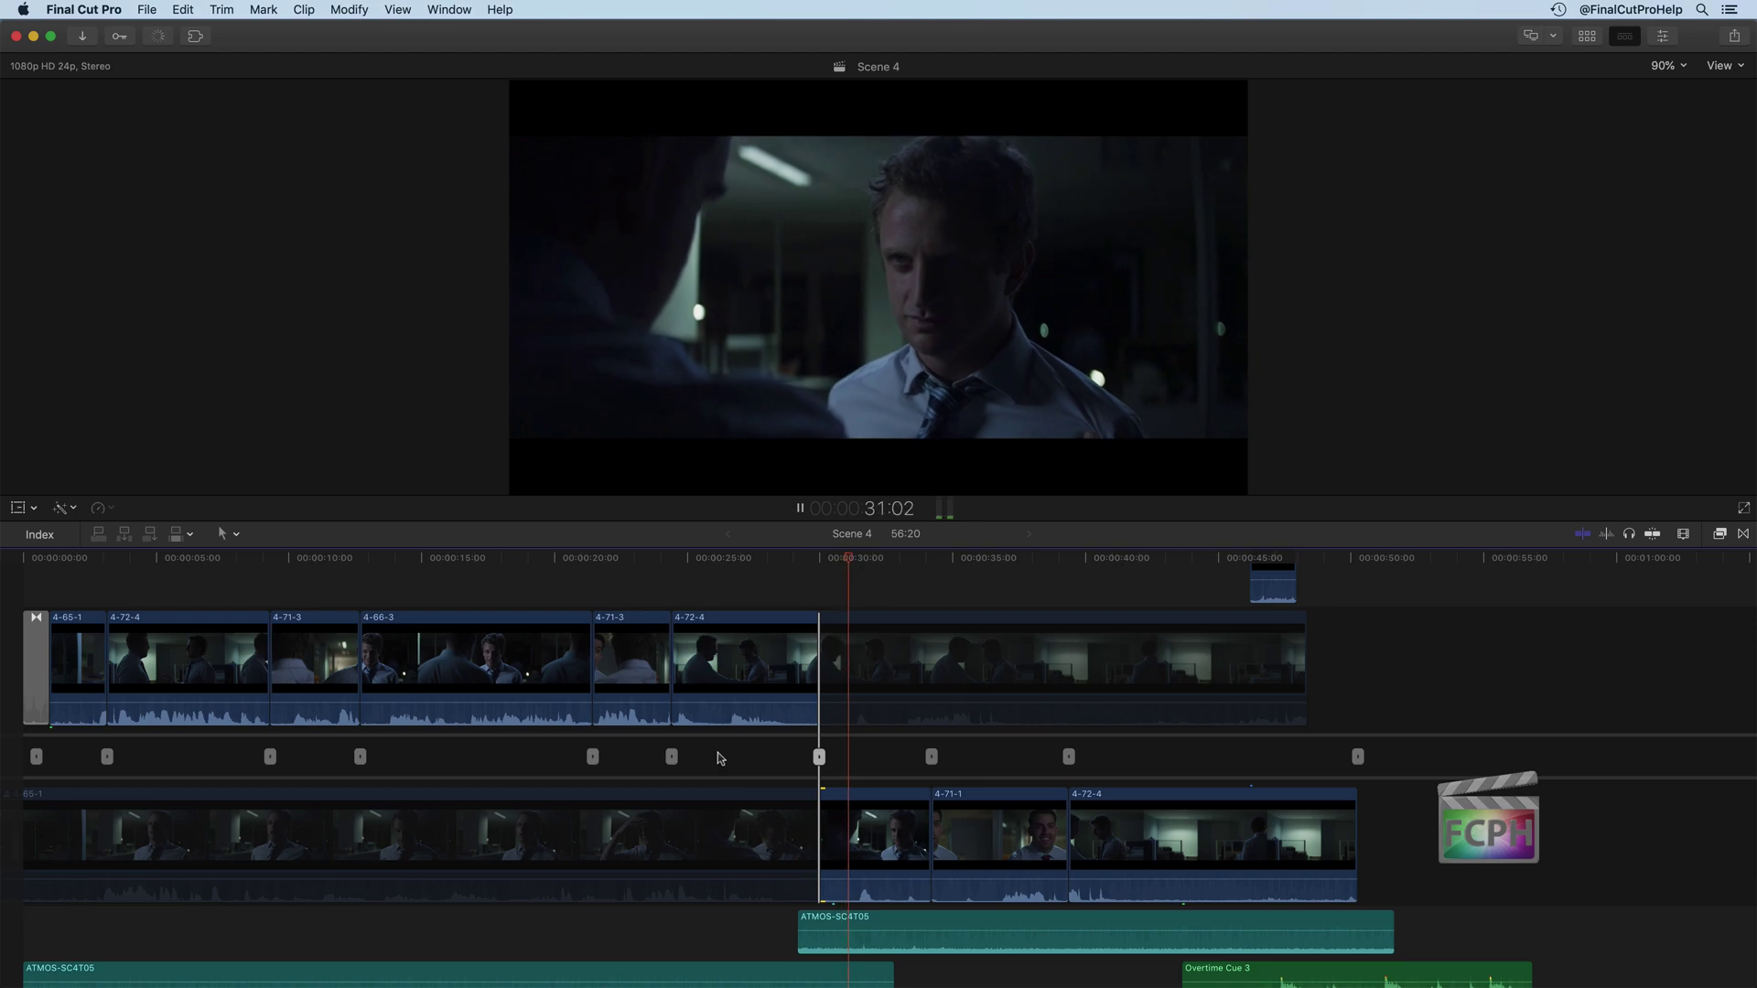
key(space)
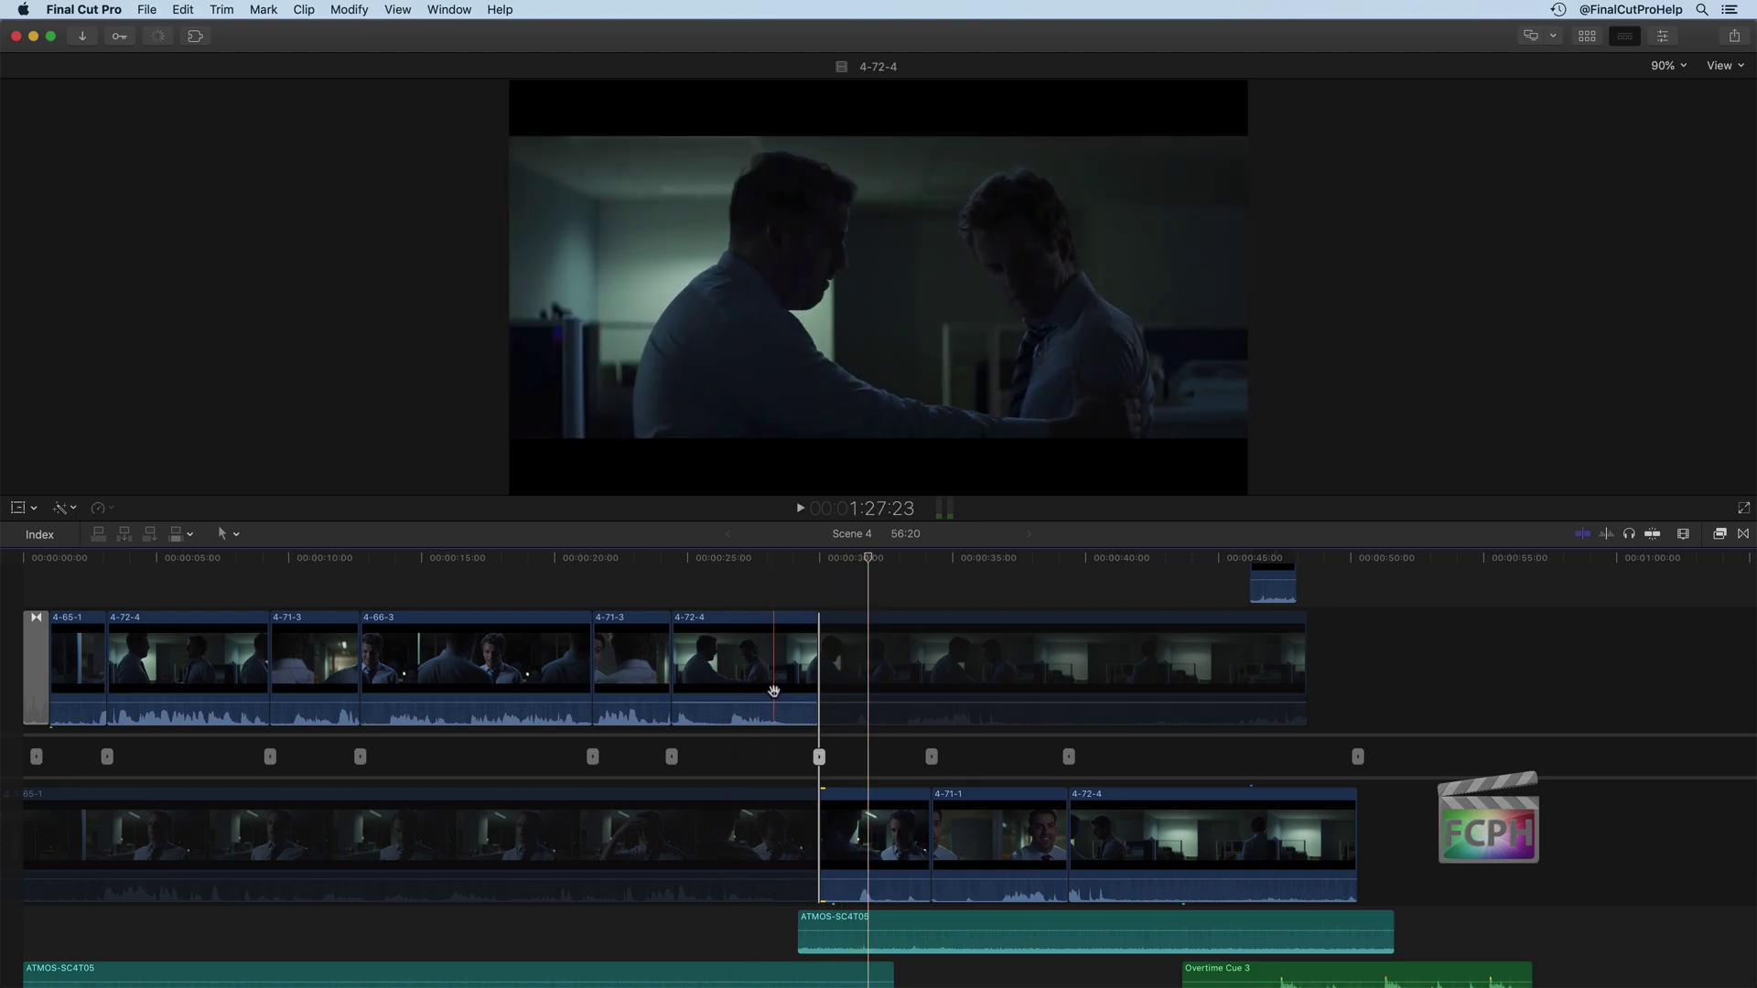
Step: Nudge the edit forward to 57:01, back to 56:17, and play the result
key(period)
key(period)
key(period)
key(period)
key(period)
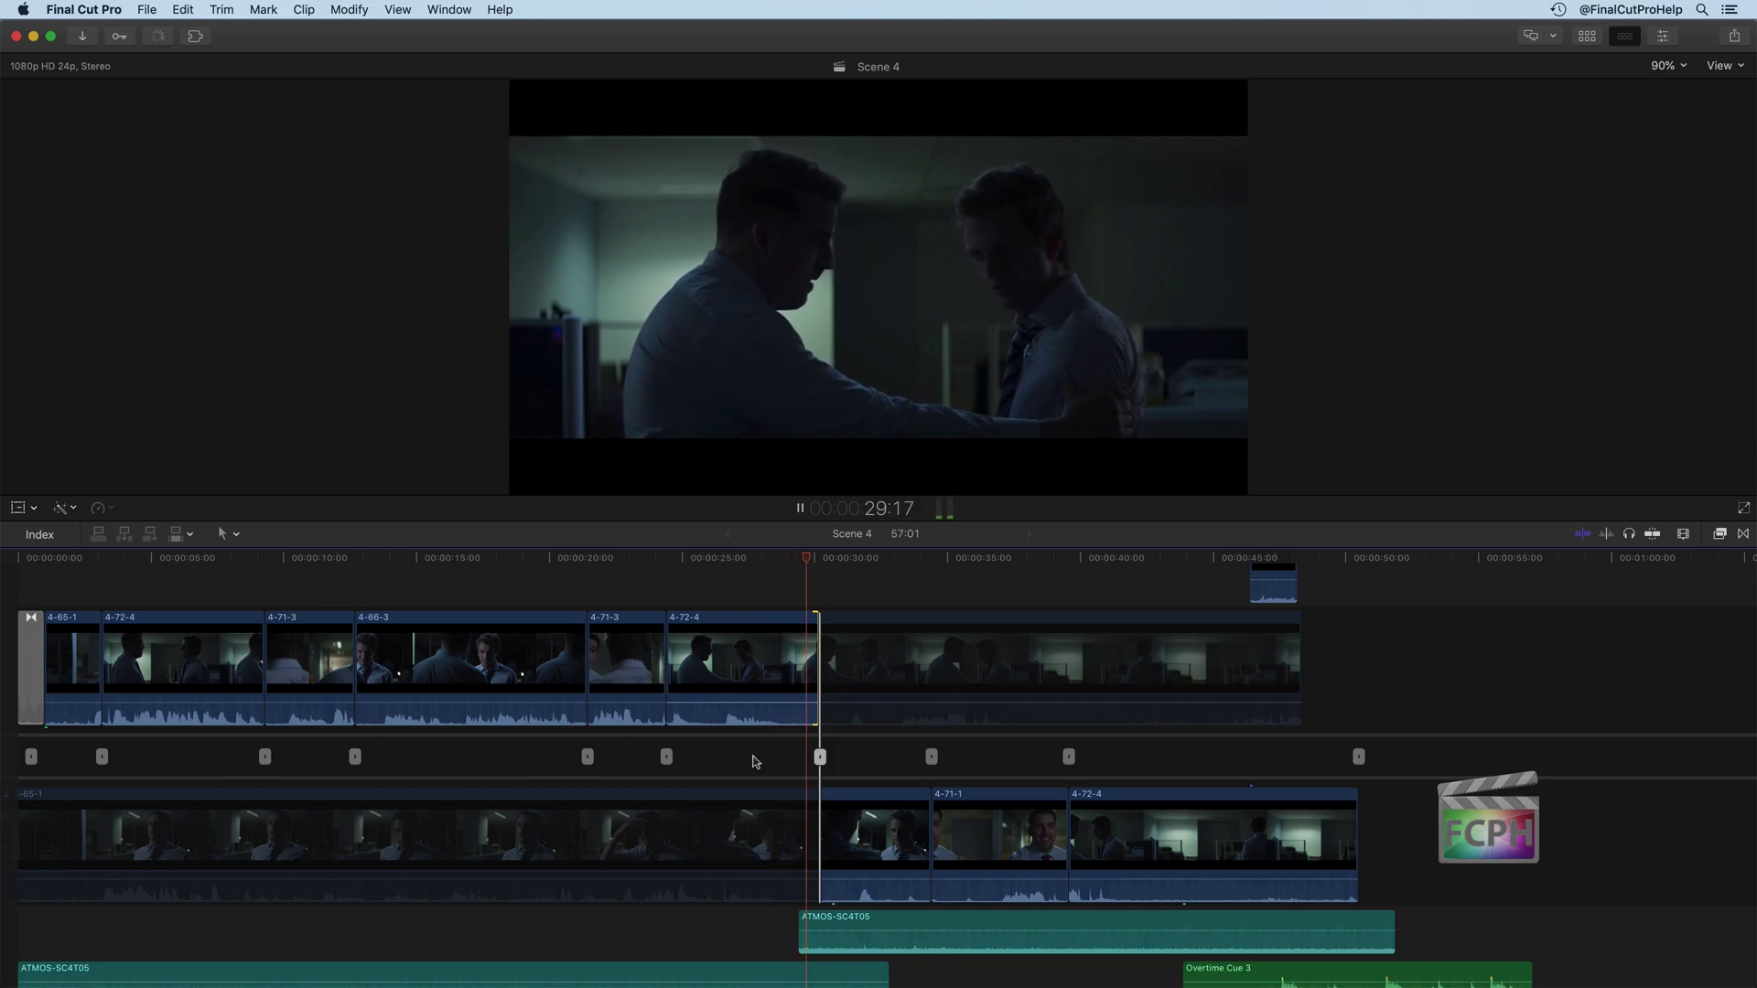
key(space)
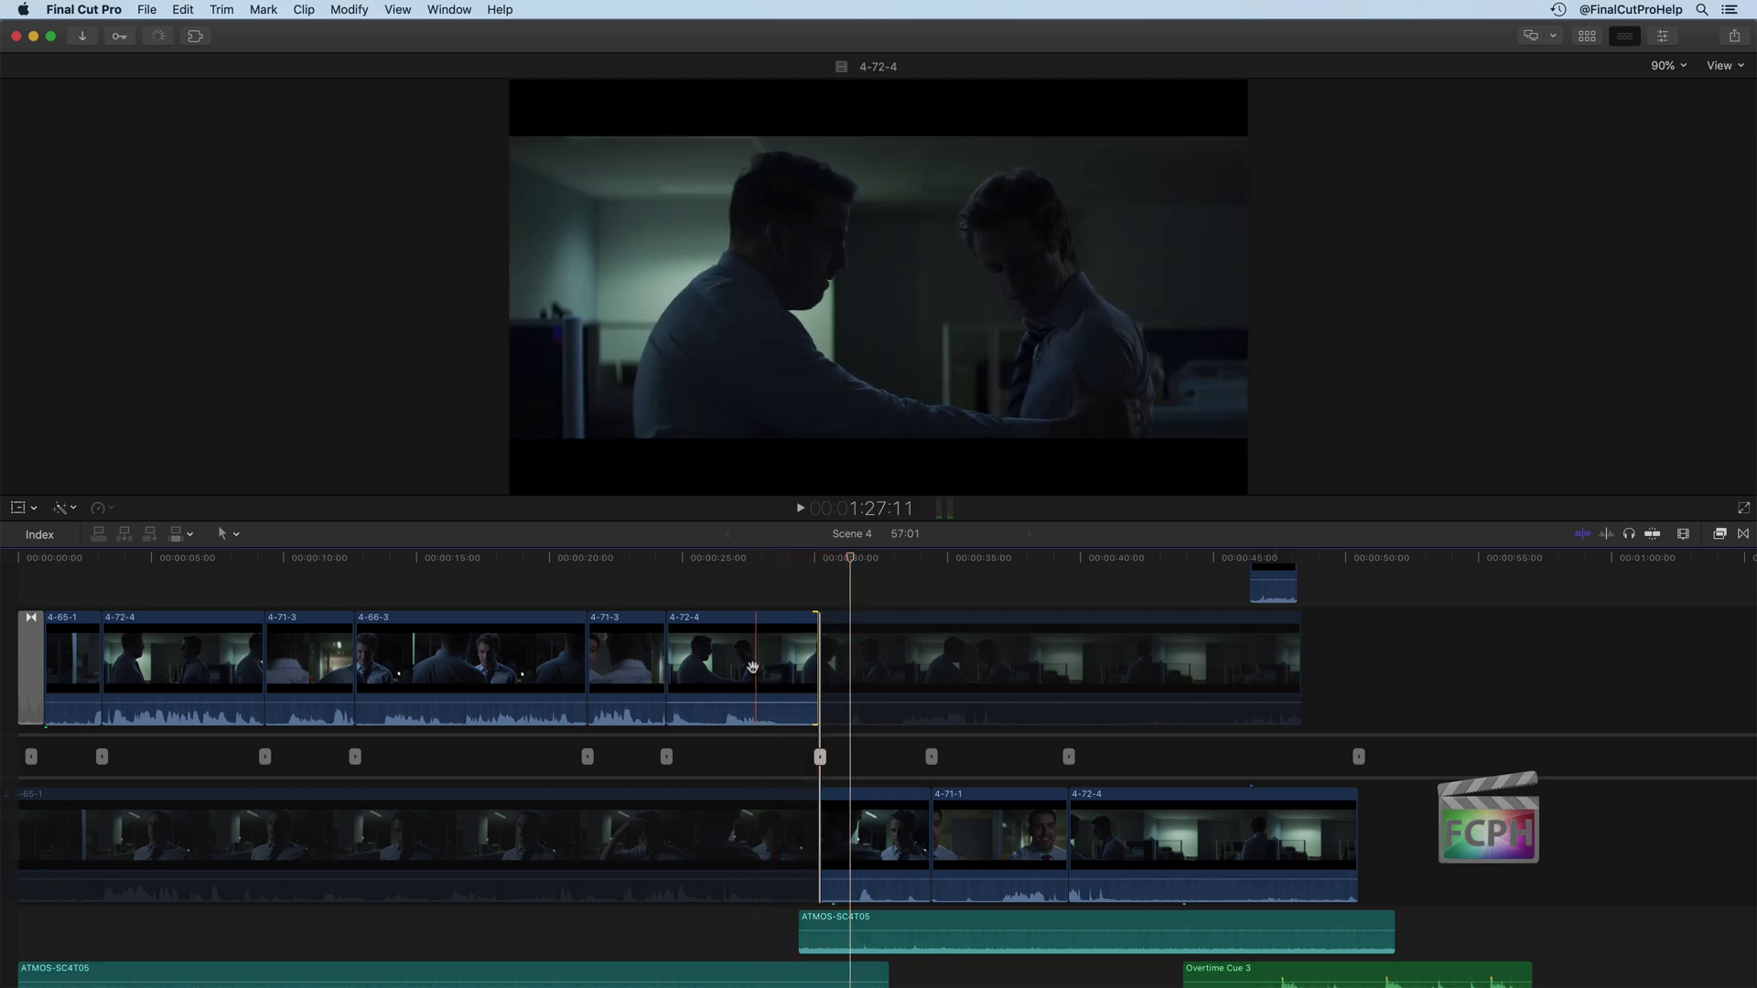
key(comma)
key(comma)
key(comma)
key(comma)
key(comma)
key(comma)
key(comma)
key(comma)
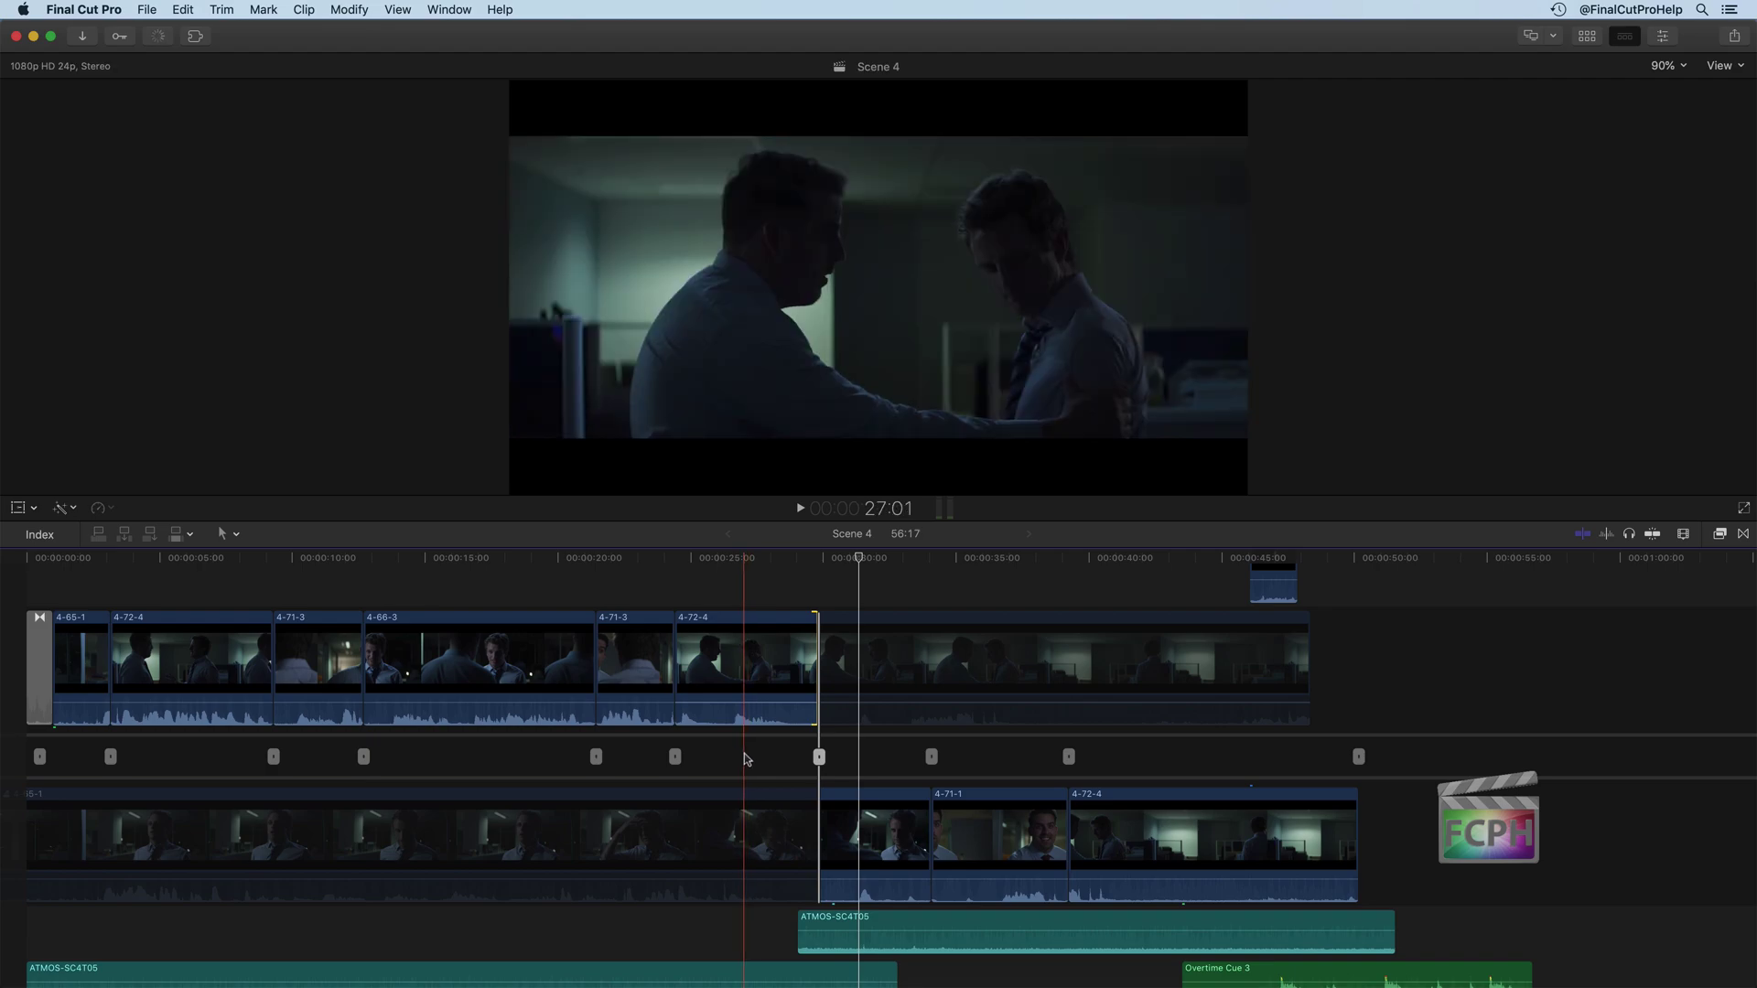
key(space)
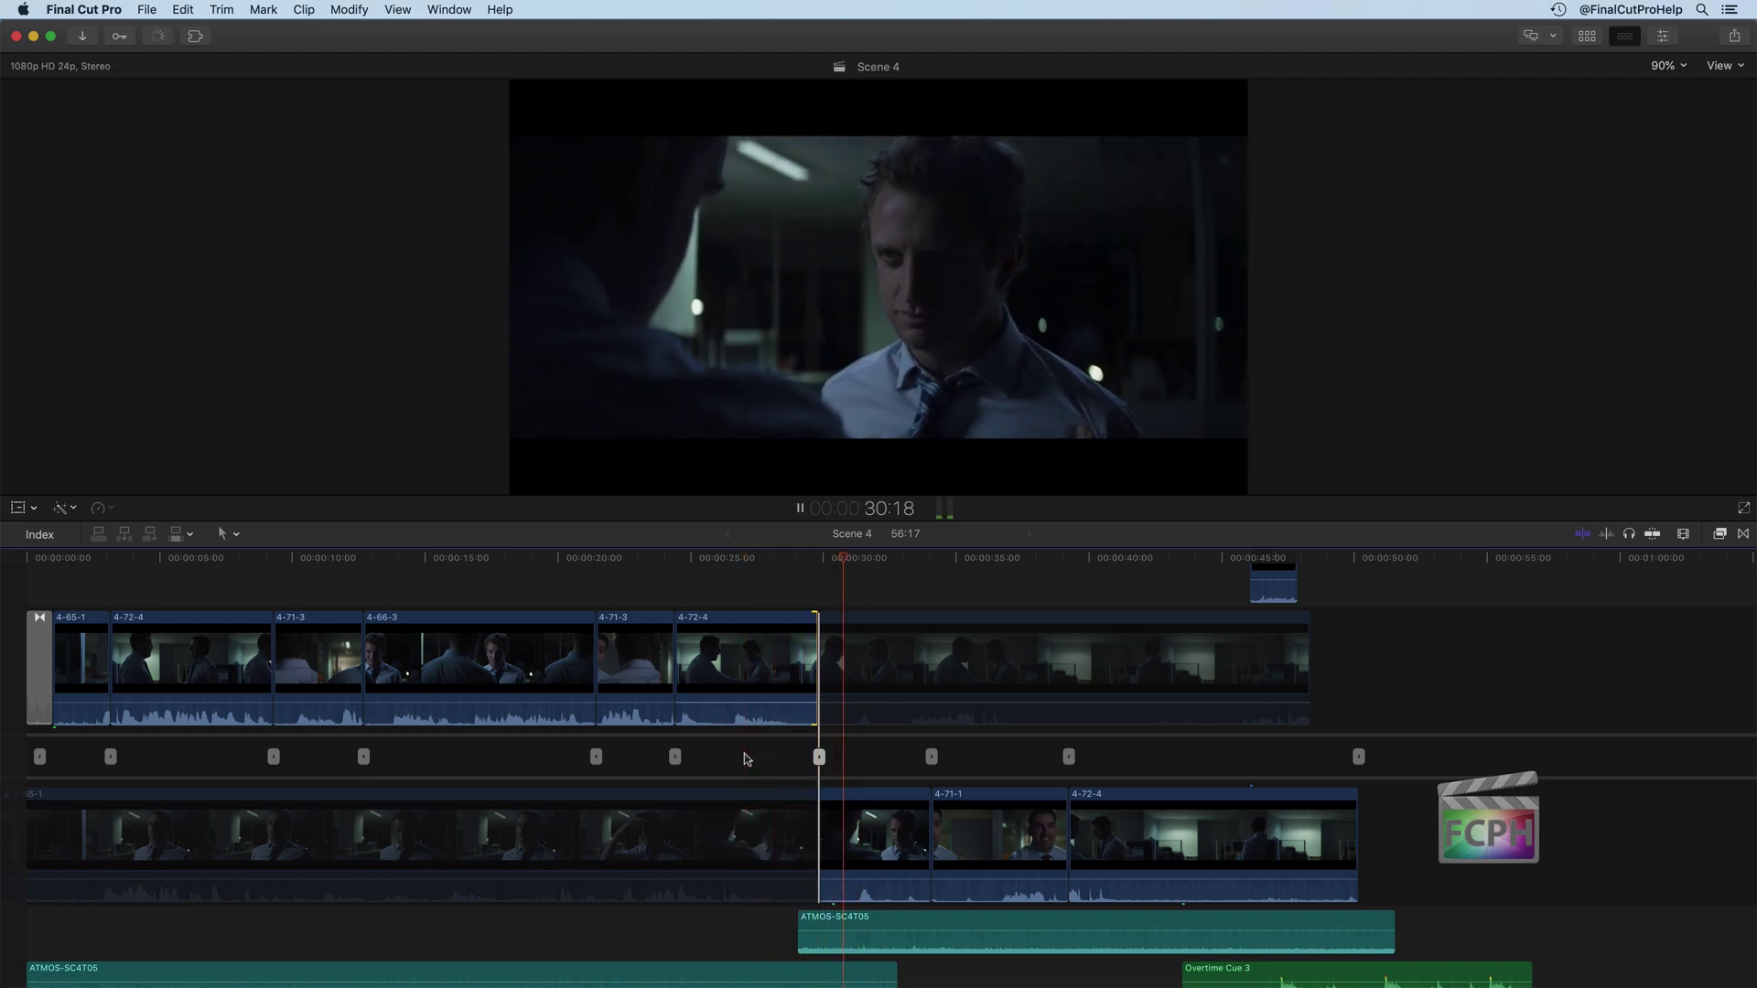
key(space)
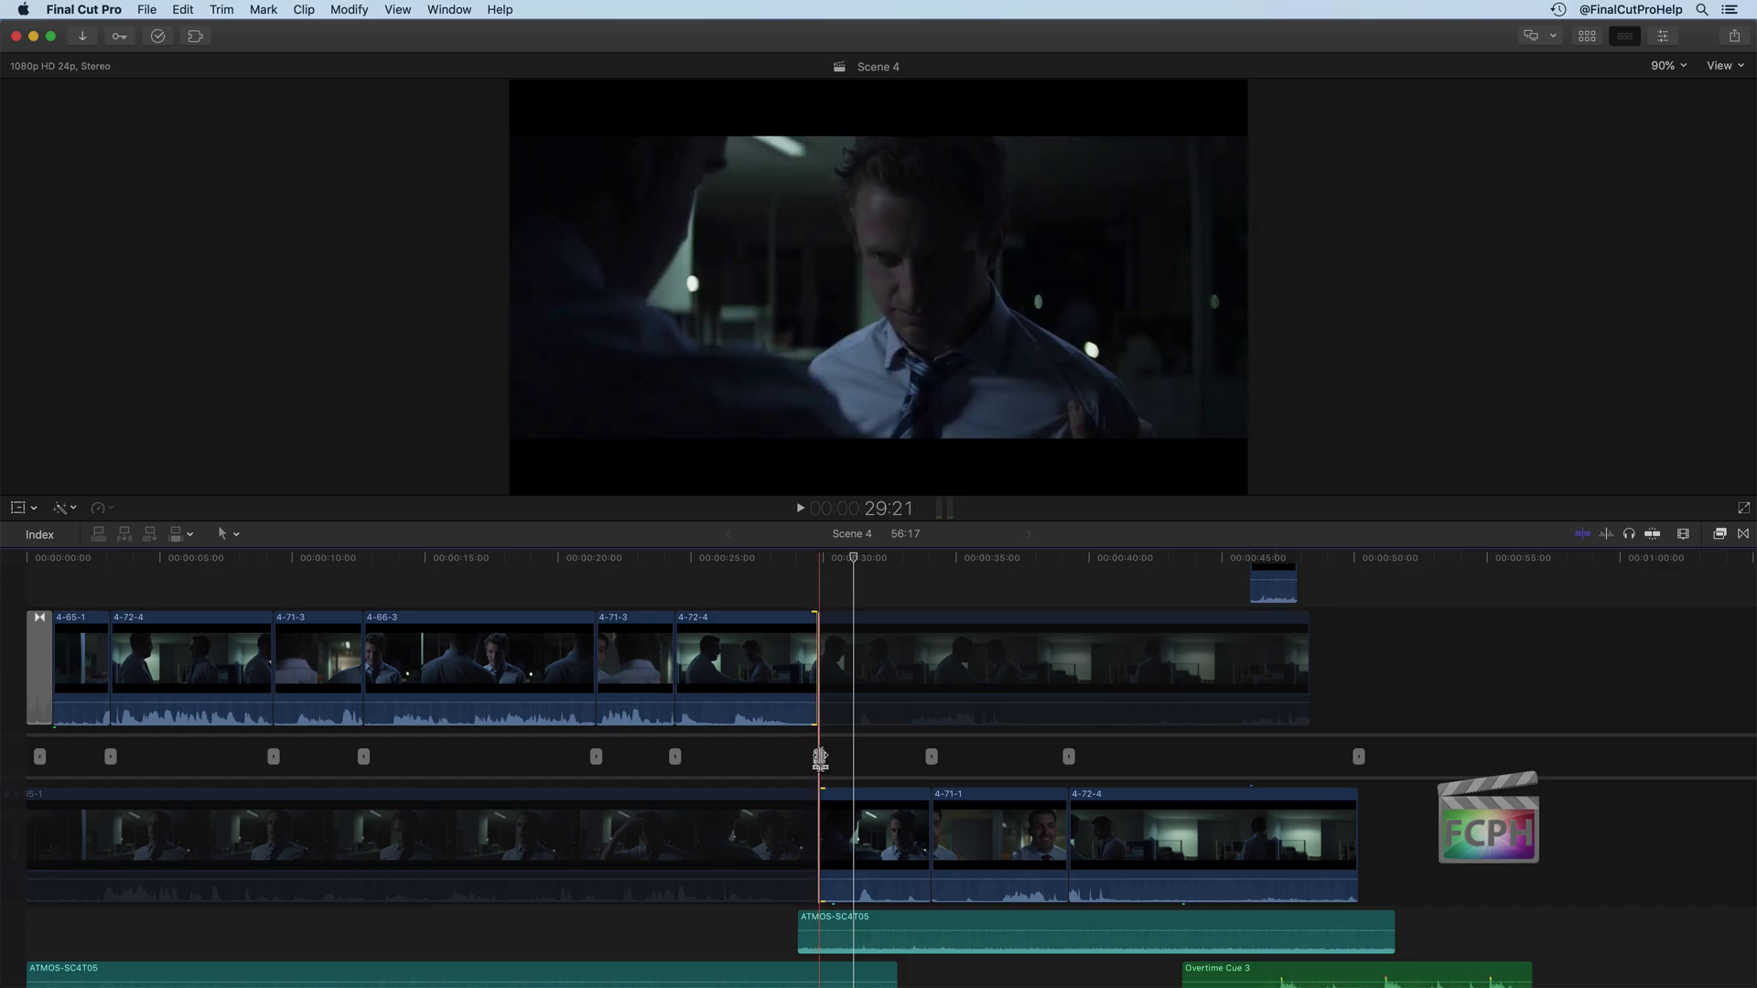
Step: Close the Precision Editor, then open and close the 4-65-1 / 4-71-1 cut in it
double_click(819, 758)
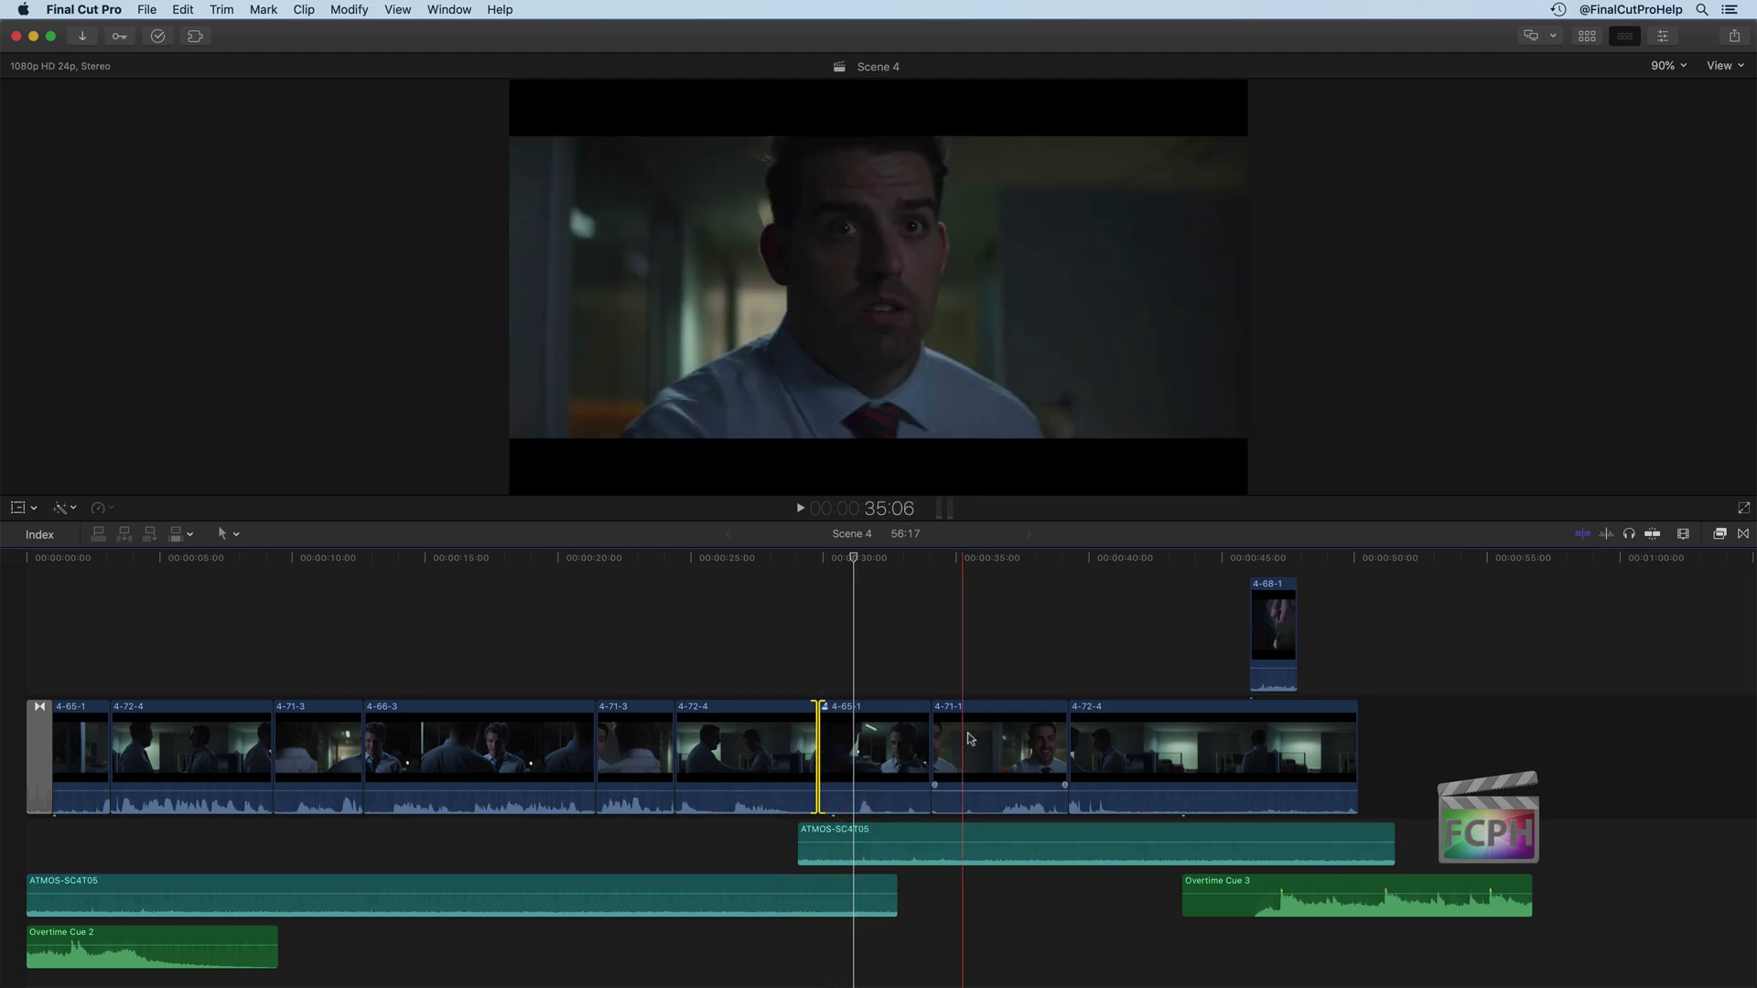
double_click(932, 752)
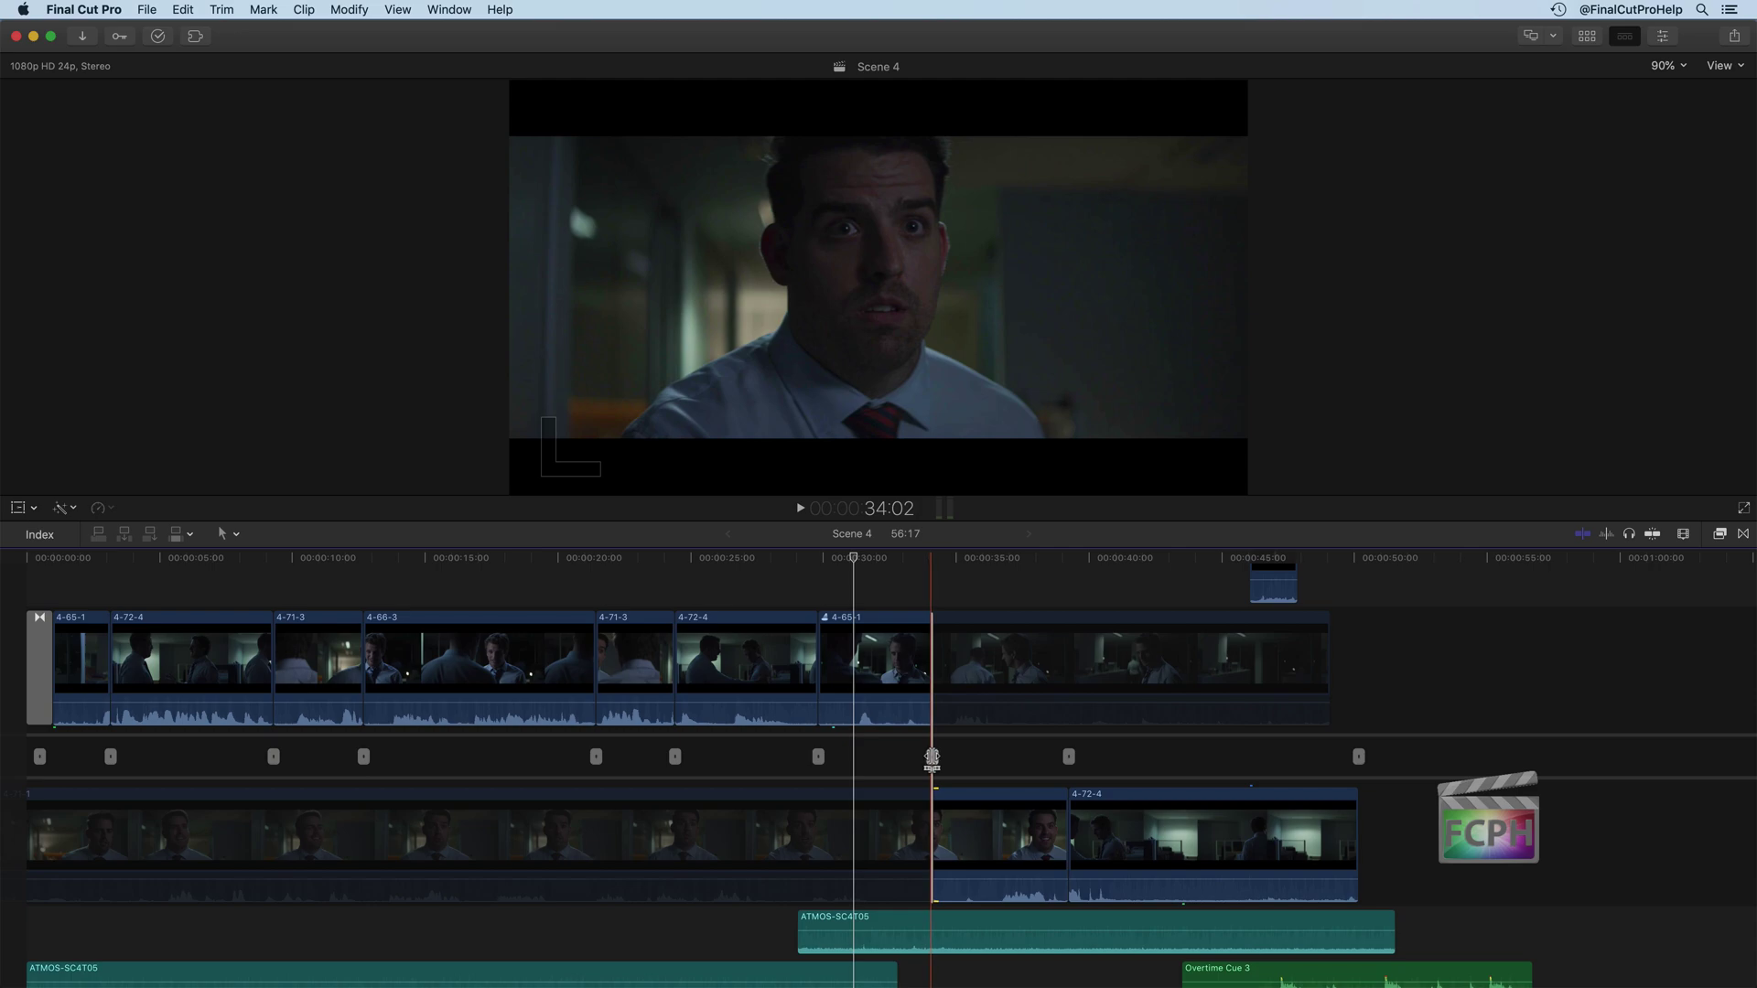
double_click(932, 758)
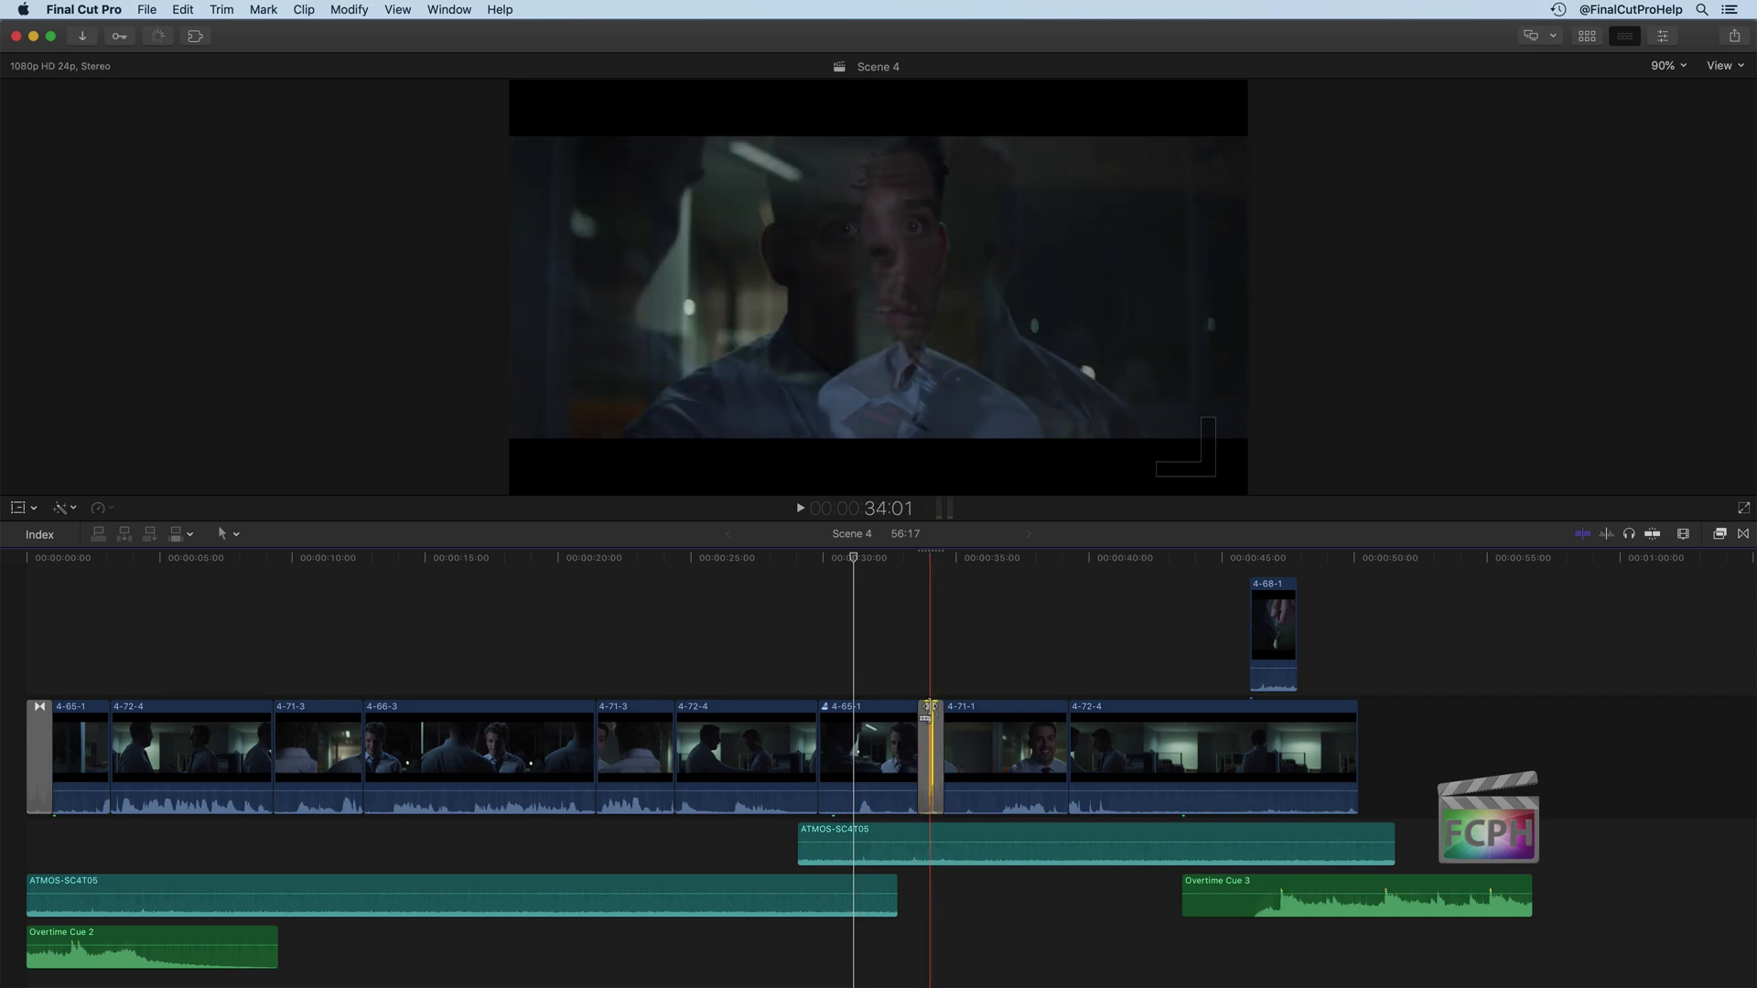
Step: Slide the dissolve back and forth across the 4-65-1 / 4-71-1 cut, then undo the trial
double_click(927, 716)
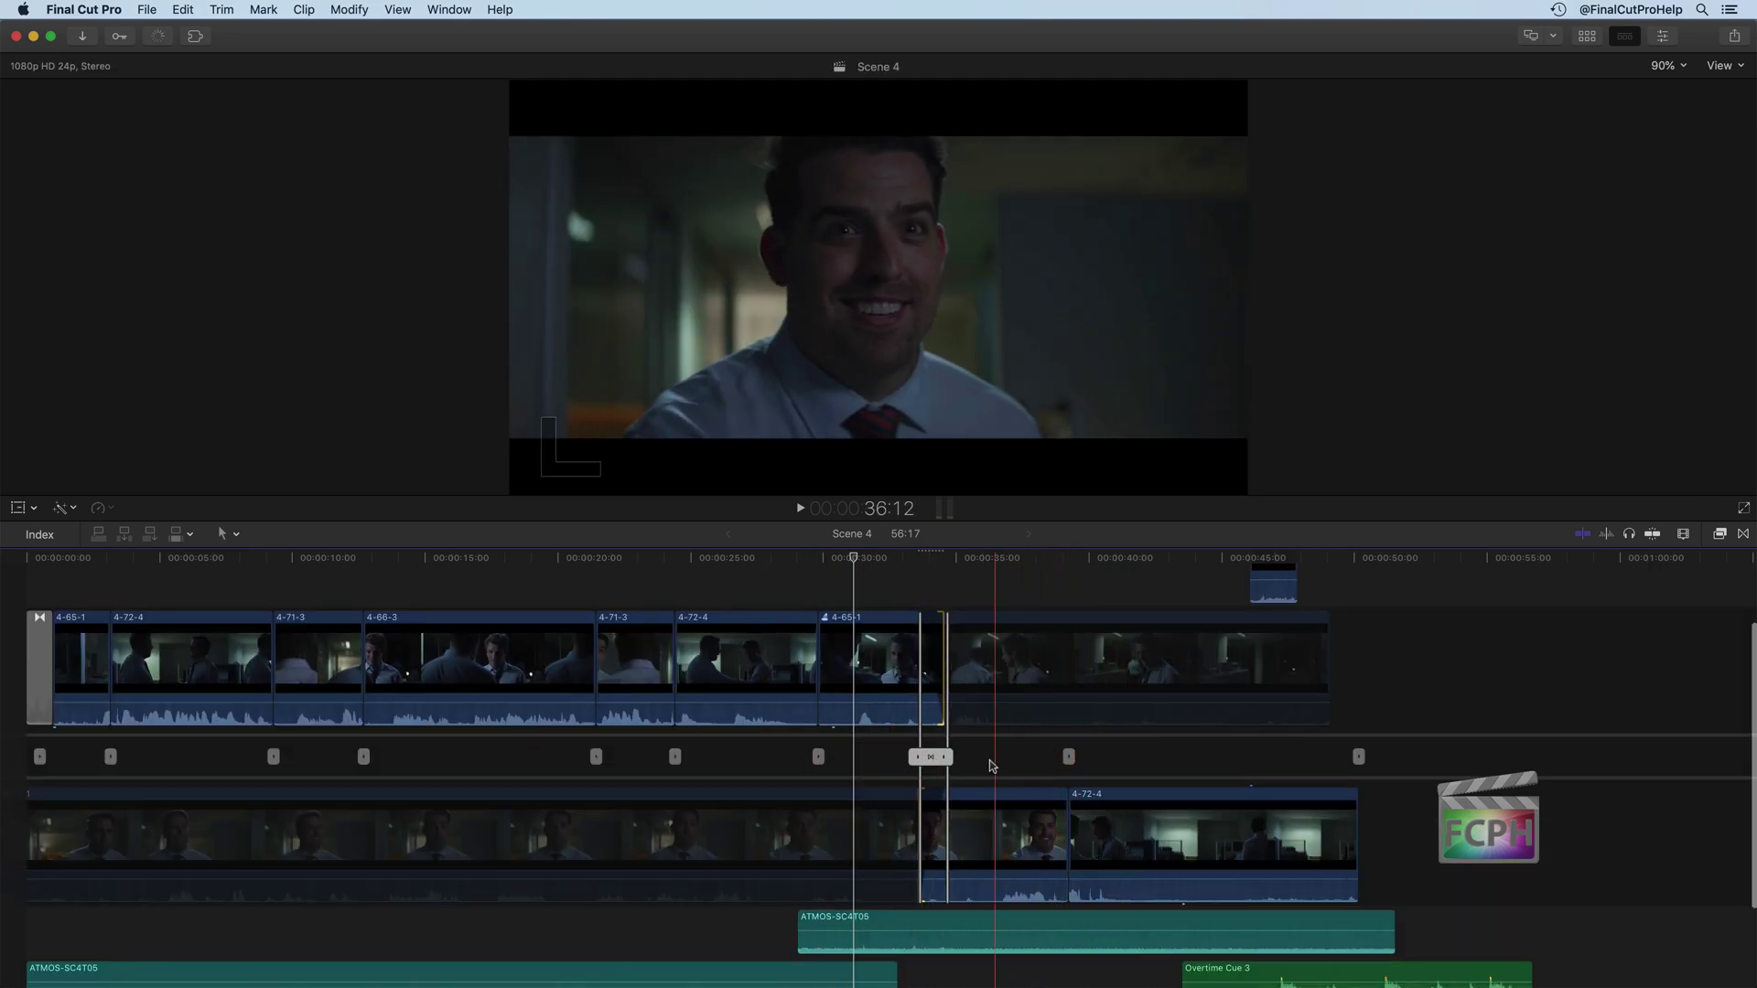
drag(944, 757, 1004, 757)
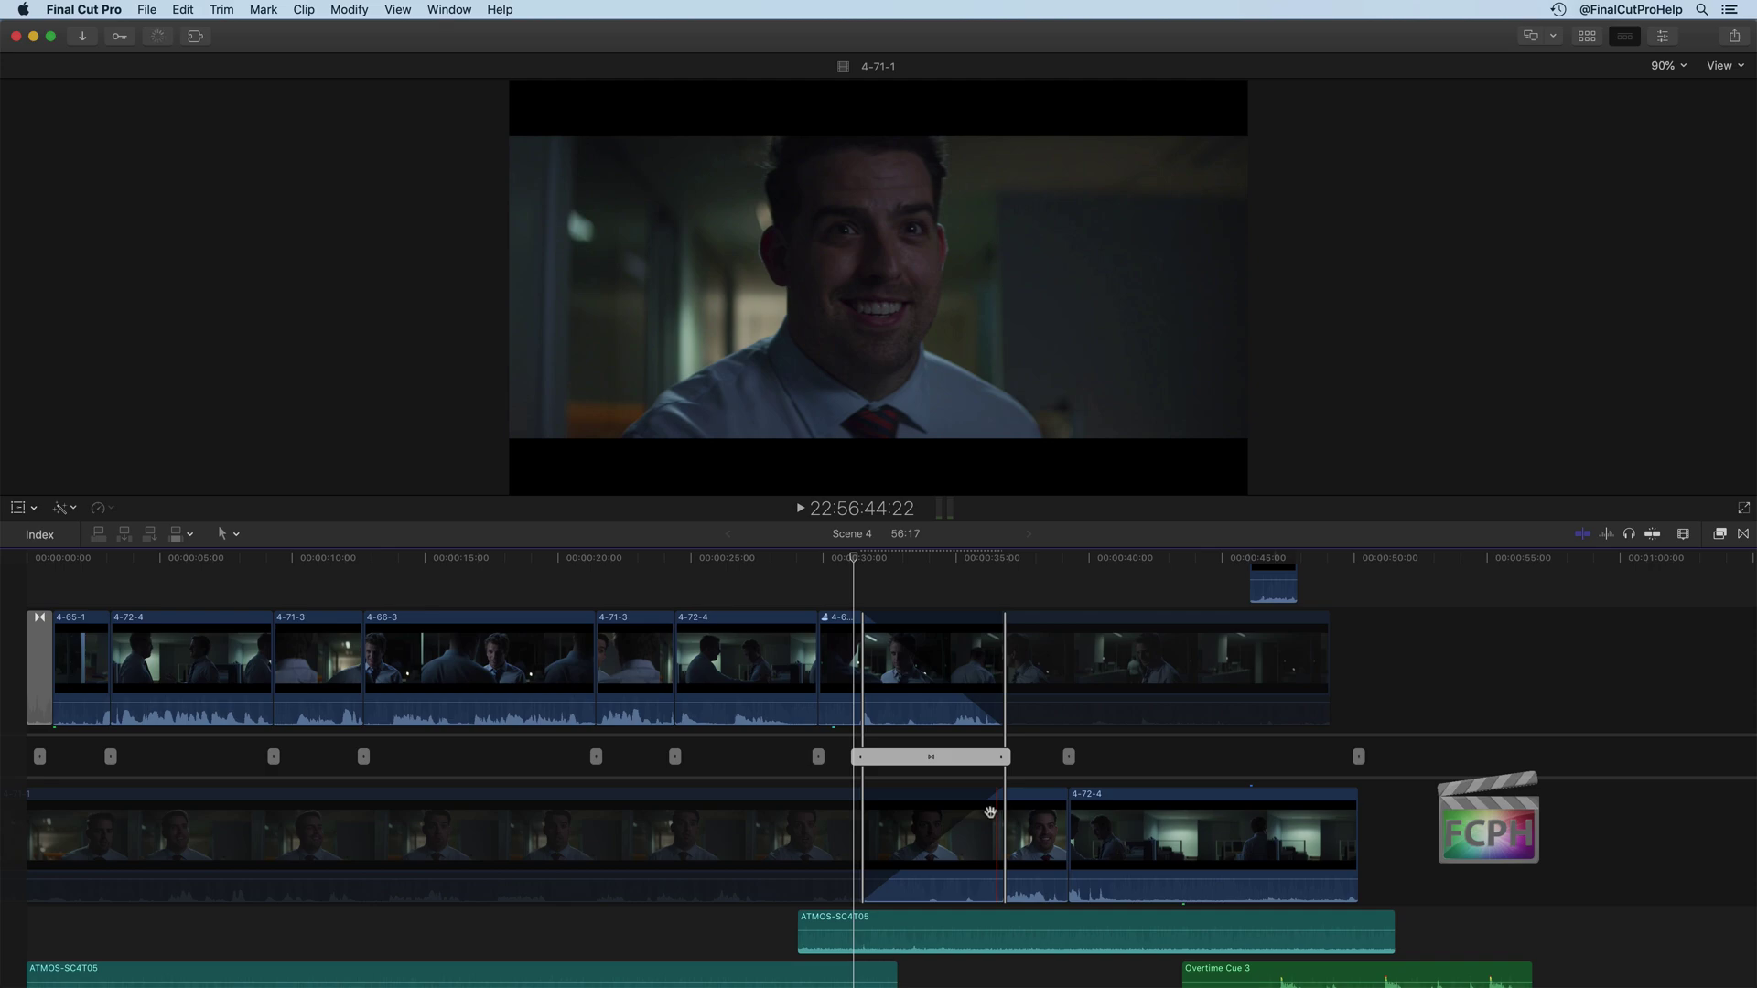
mouse_move(924, 758)
mouse_down()
mouse_move(1002, 758)
mouse_move(958, 759)
mouse_up()
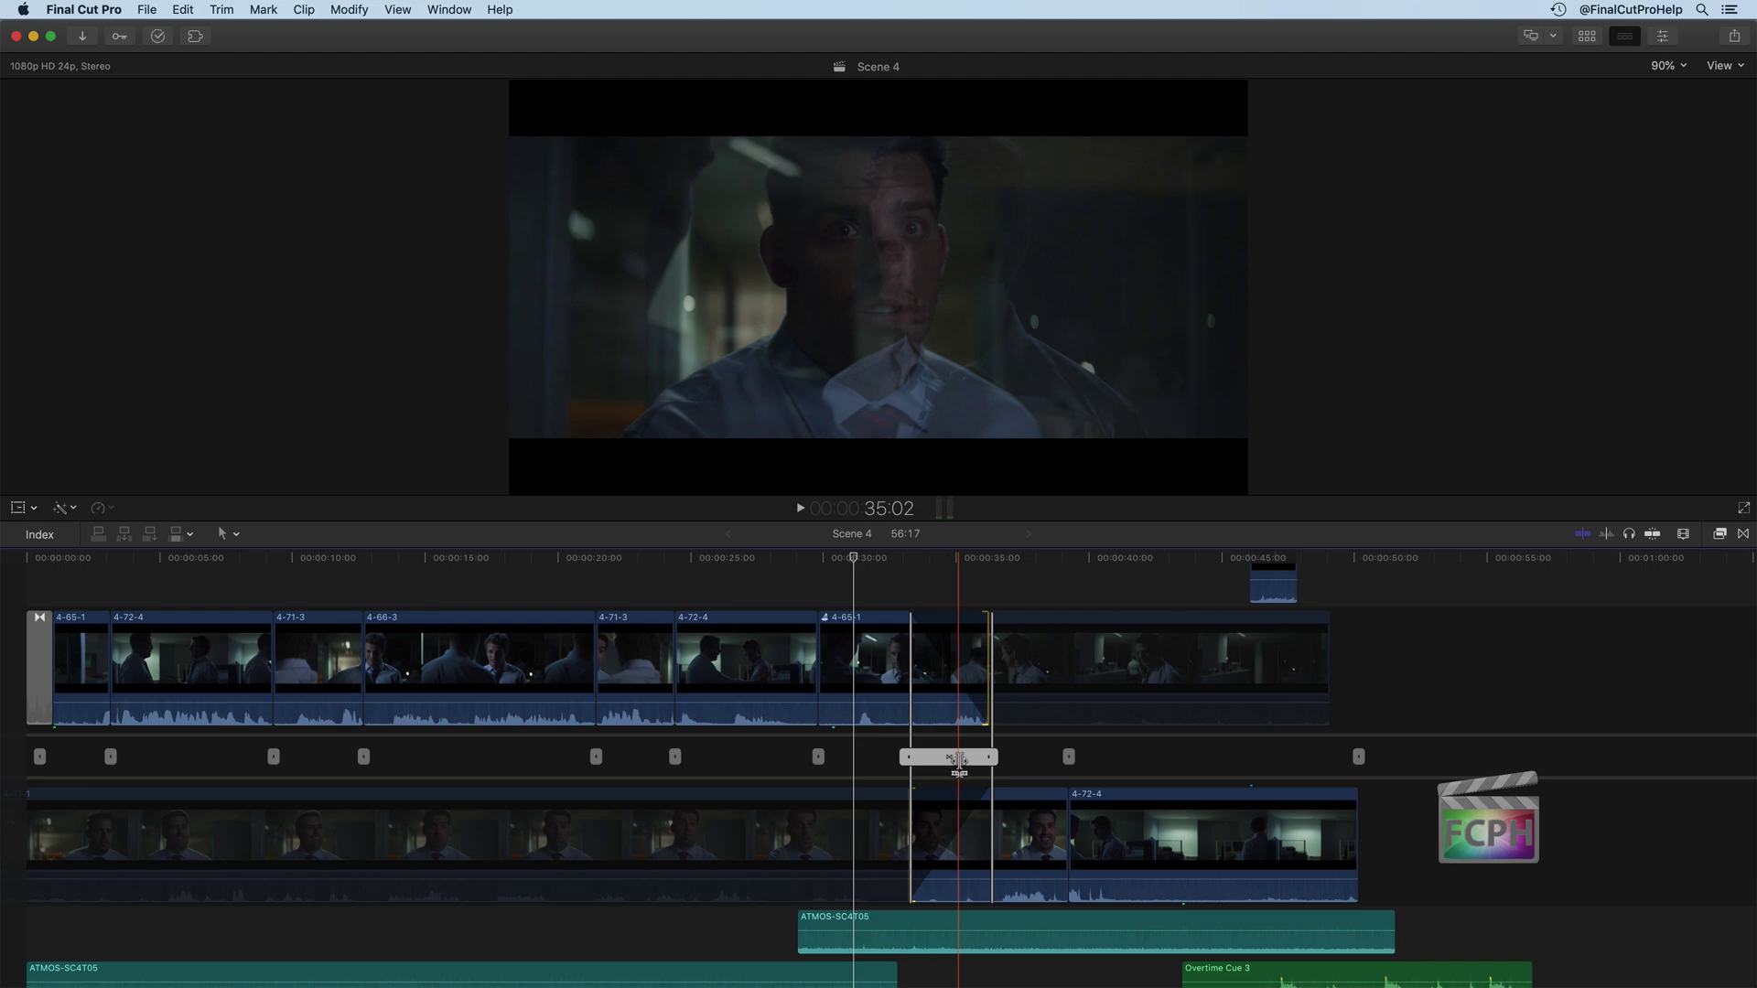
drag(959, 760, 929, 758)
key(Escape)
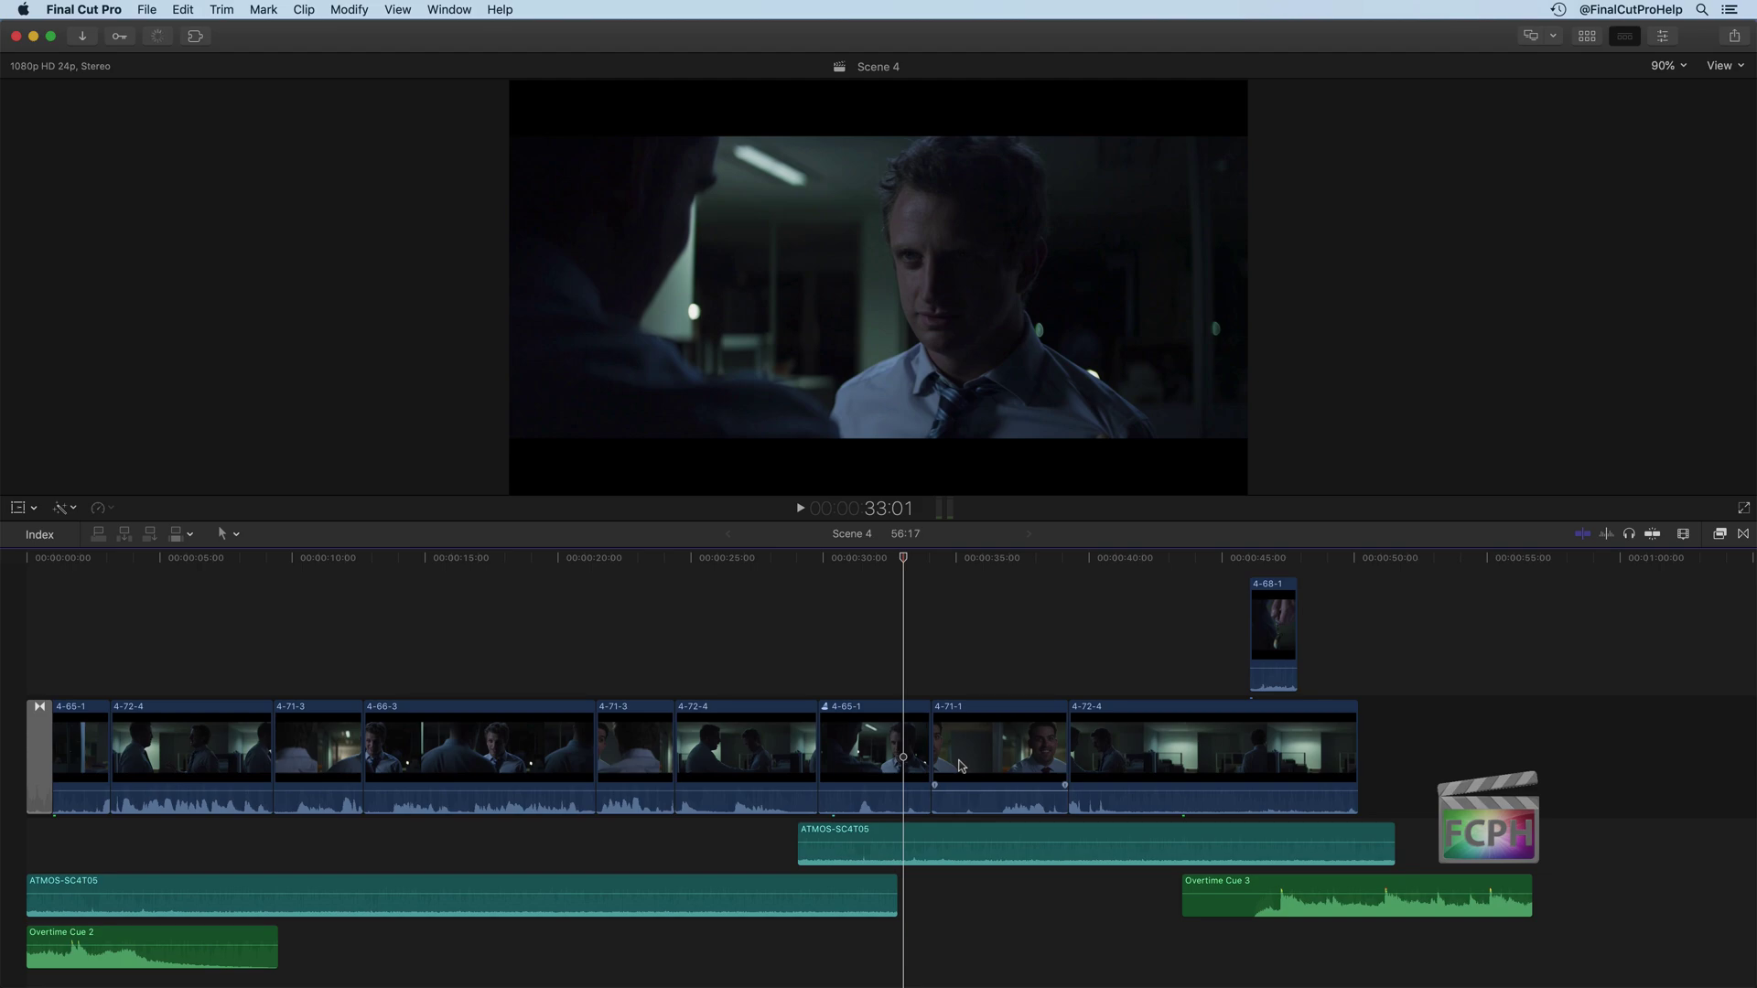